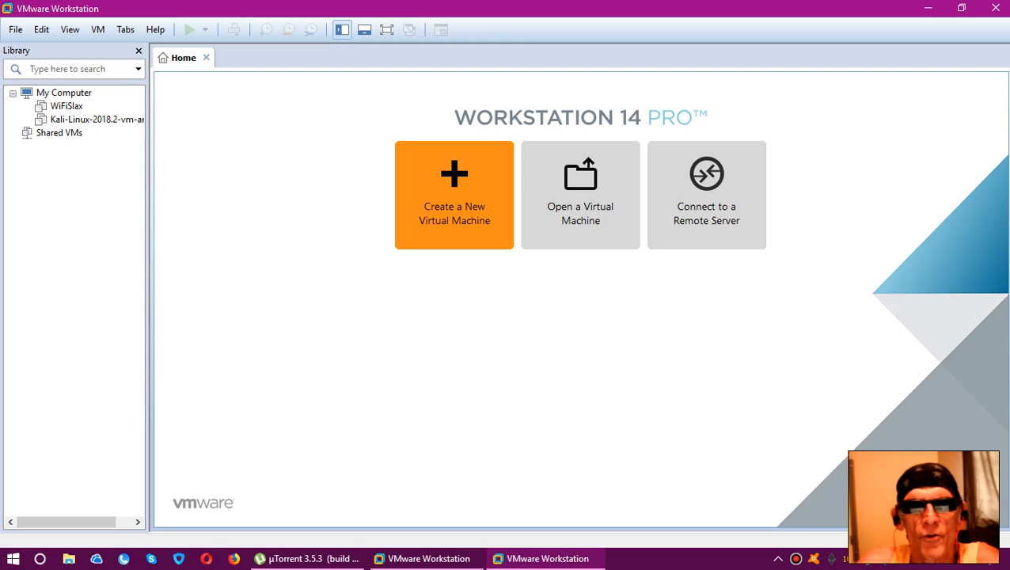
# Start a new virtual machine with the Typical configuration and choose to install from a disc image file
pyautogui.click(451, 190)
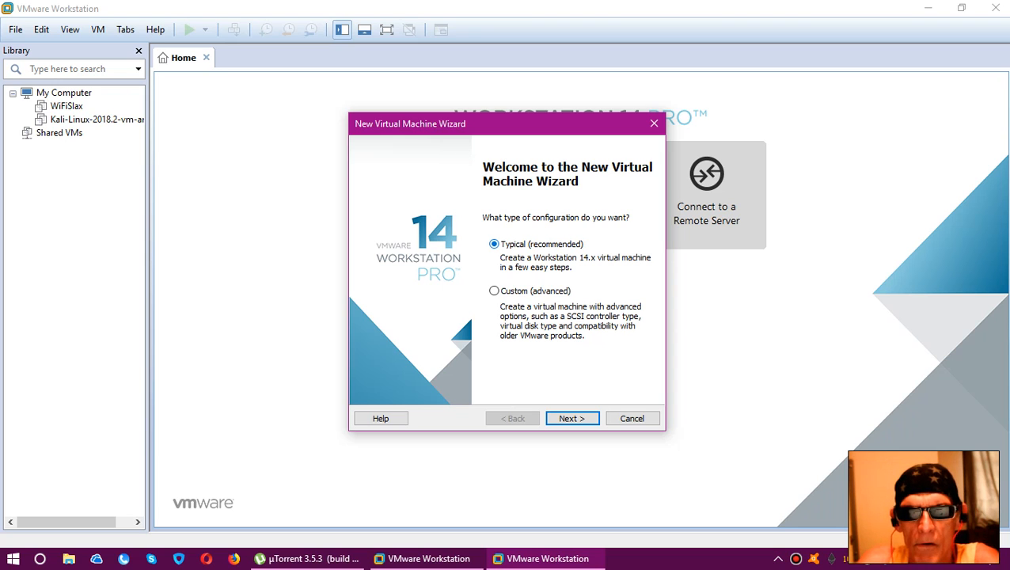
pyautogui.click(570, 418)
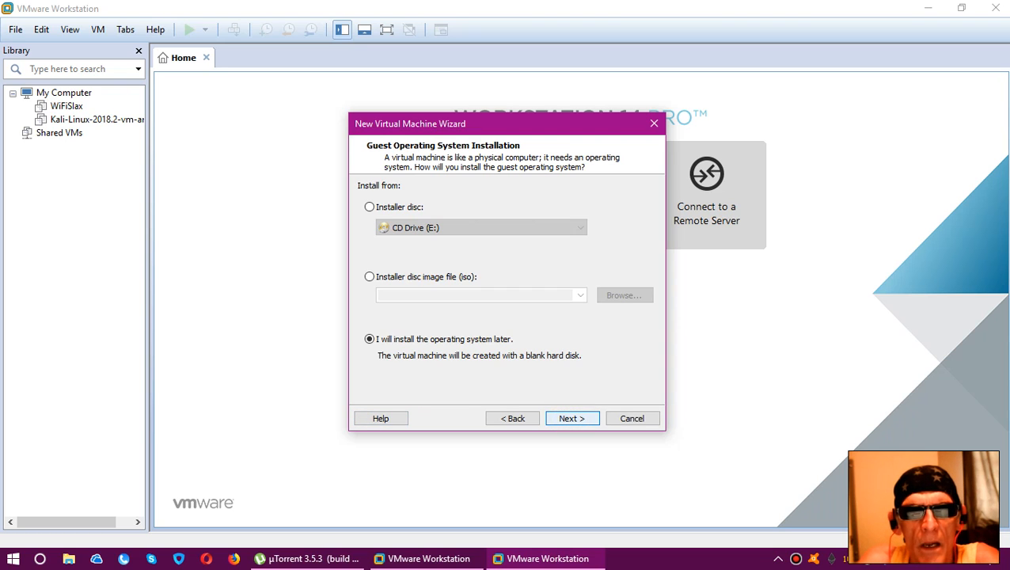
pyautogui.click(370, 277)
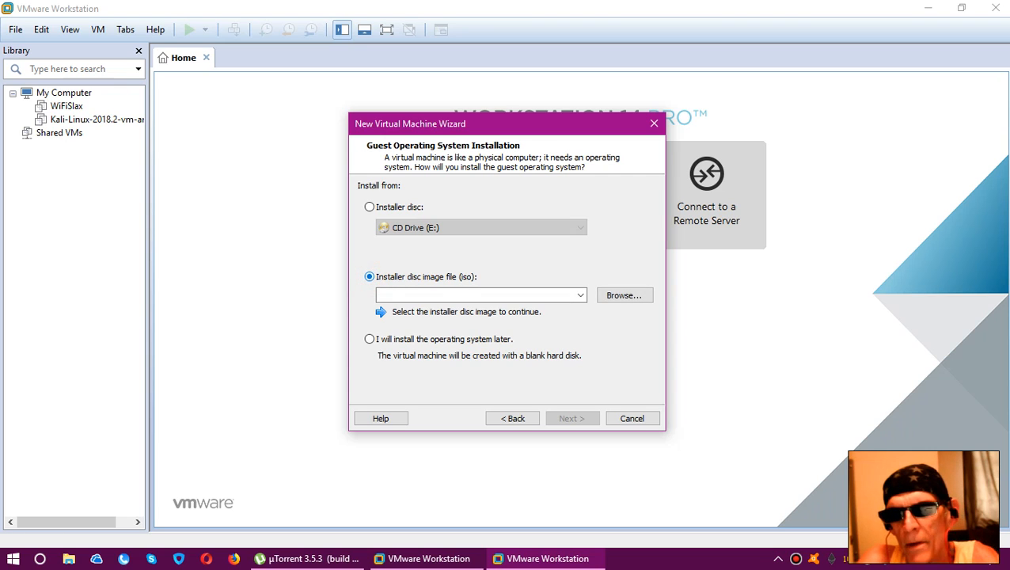
# Use kali-linux-2018.2-amd64.iso from C:\Shared\kali-linux-2018.2-amd64 as the installer disc image
pyautogui.click(625, 295)
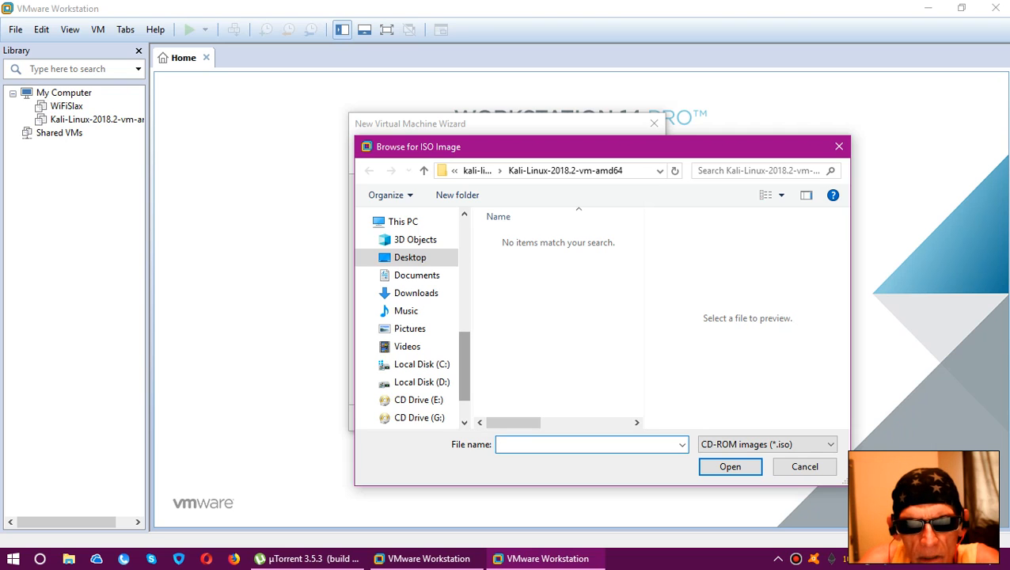
pyautogui.click(396, 364)
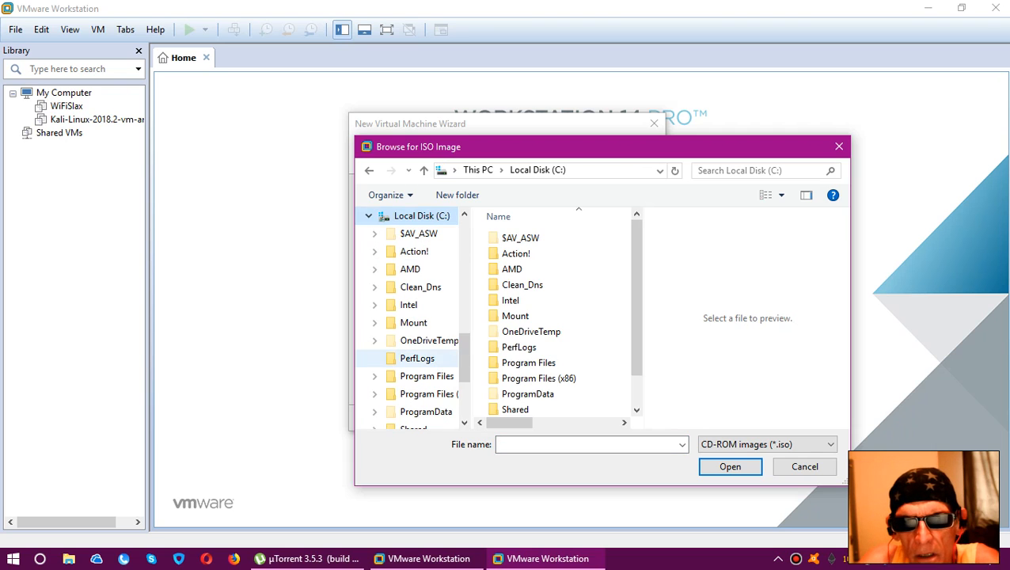
pyautogui.scroll(-1, 554, 361)
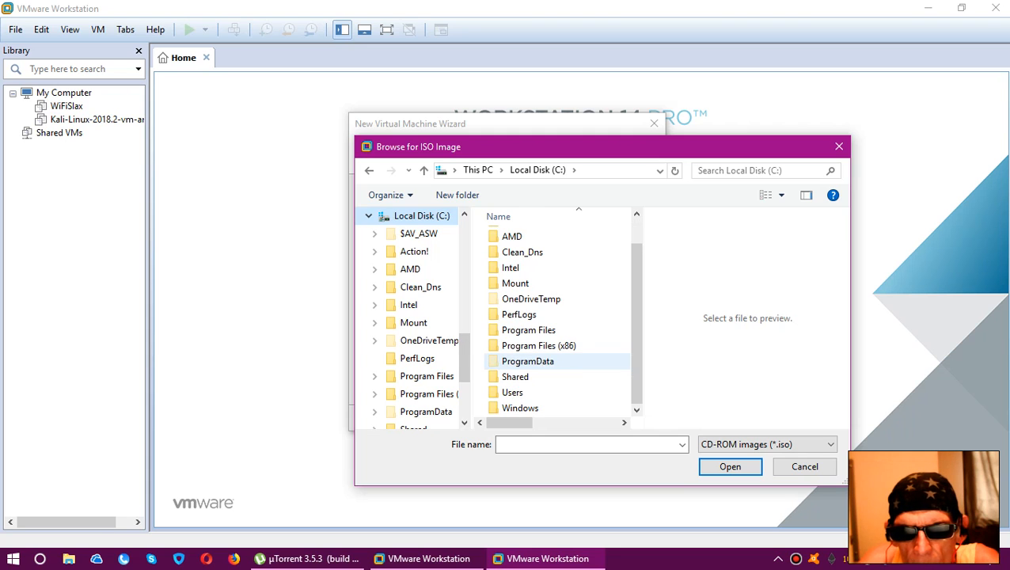
pyautogui.doubleClick(532, 377)
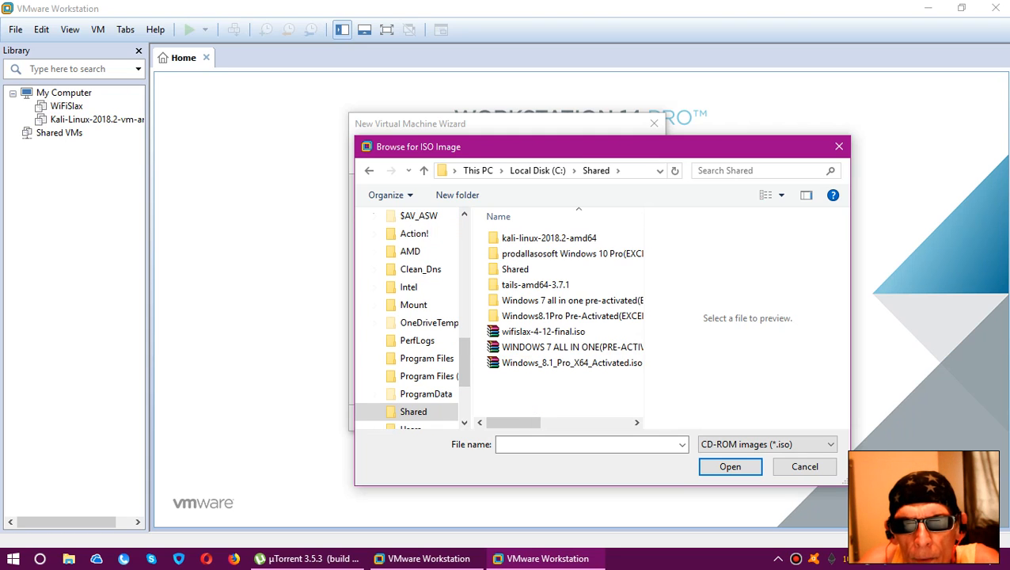
pyautogui.doubleClick(590, 238)
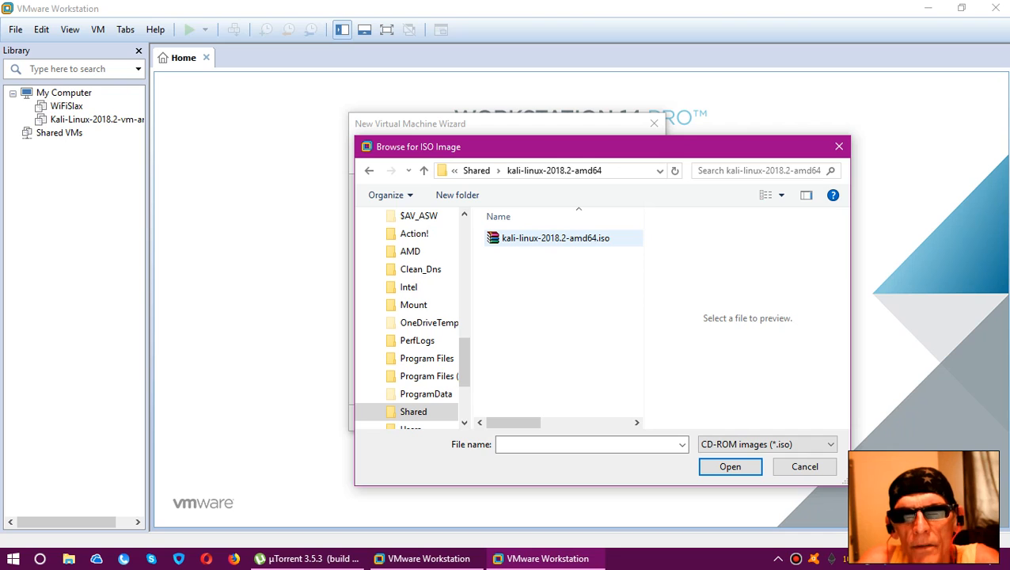
pyautogui.click(554, 238)
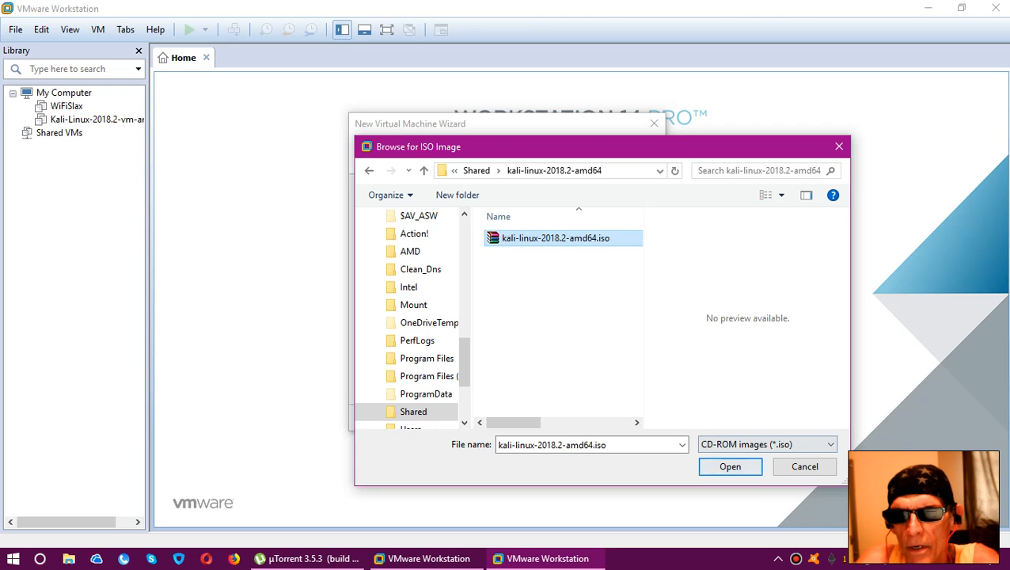
pyautogui.press('Return')
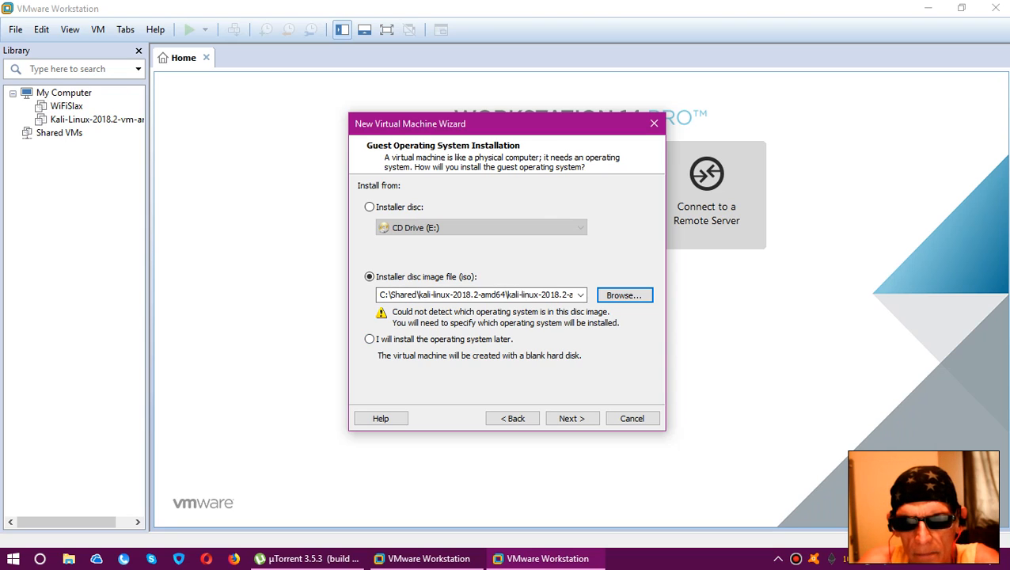
pyautogui.click(572, 417)
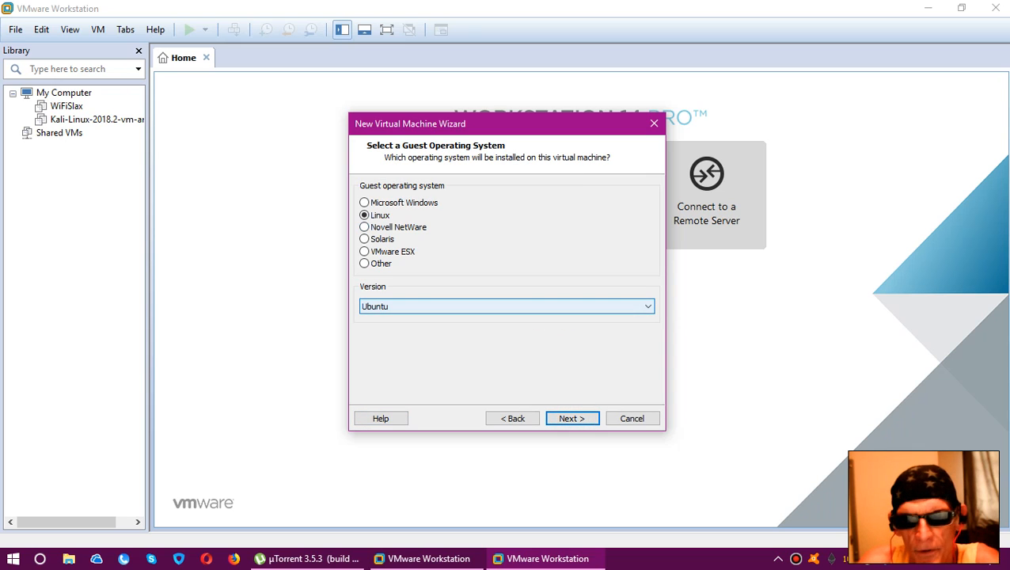
# Accept Linux with the Ubuntu version as the guest system and name the virtual machine "Kali 2018,2" in the default location
pyautogui.click(571, 418)
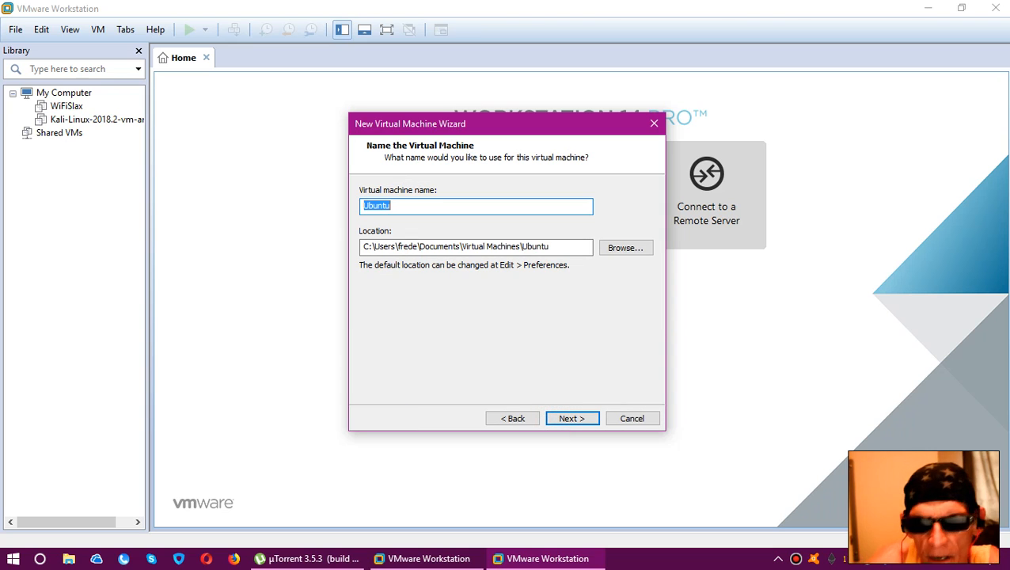
pyautogui.press('BackSpace')
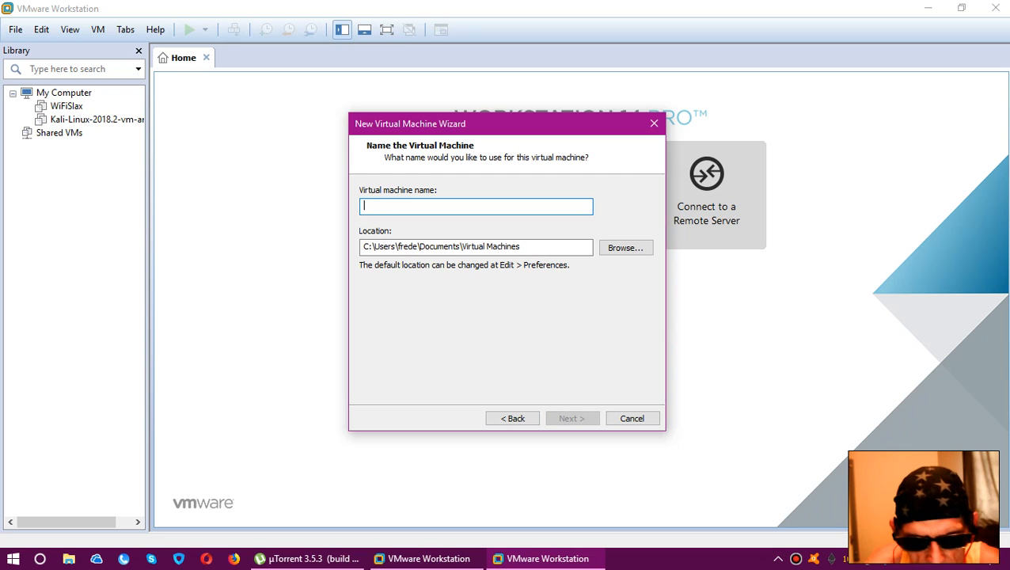
pyautogui.write('Ka')
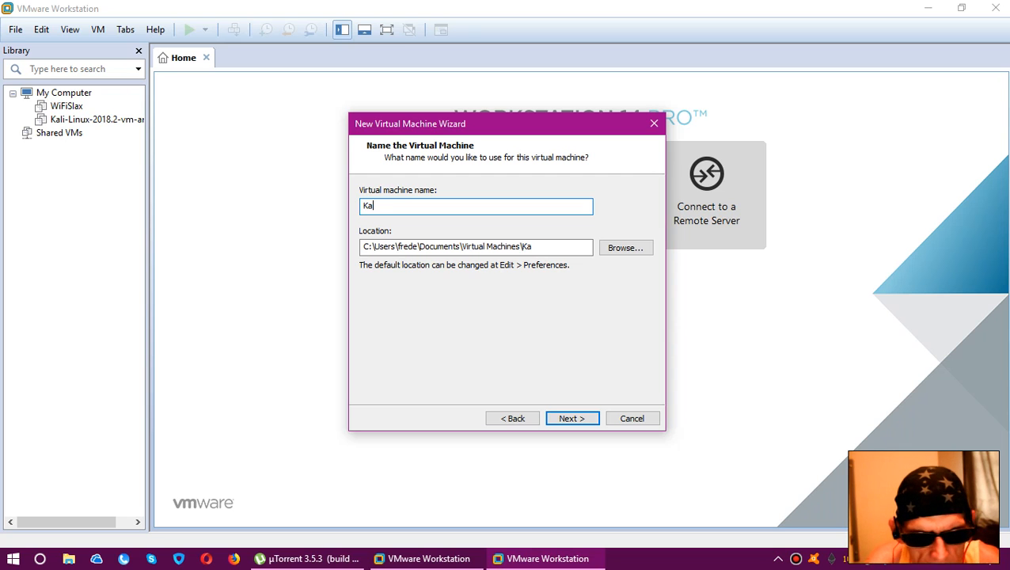
pyautogui.write('li ')
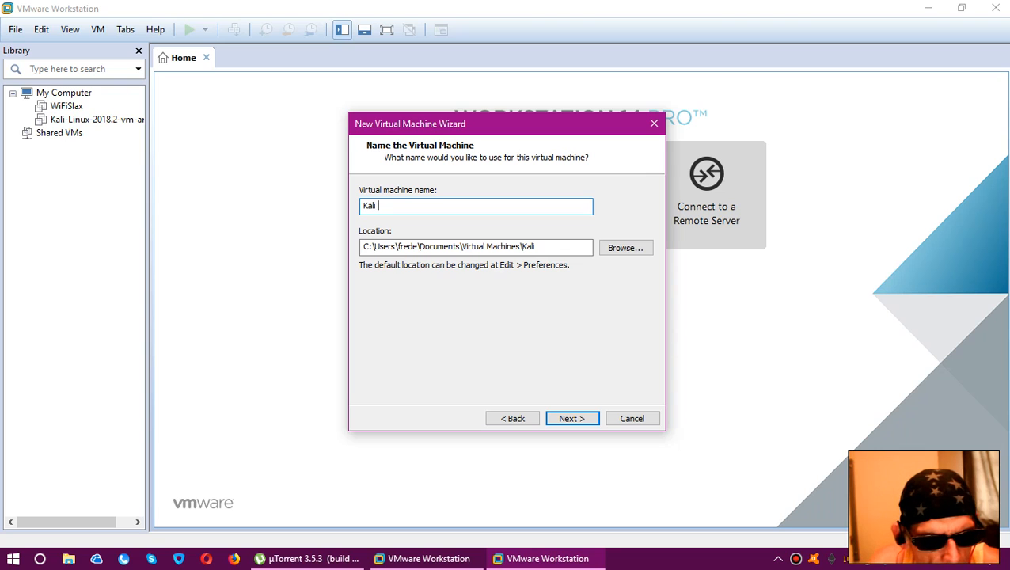
pyautogui.write('201')
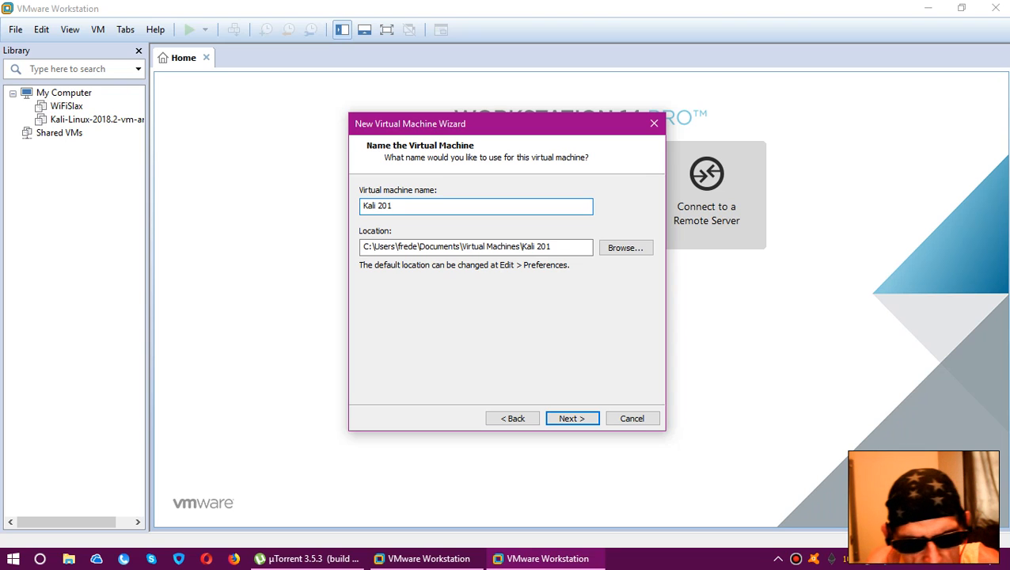
pyautogui.write('8,2')
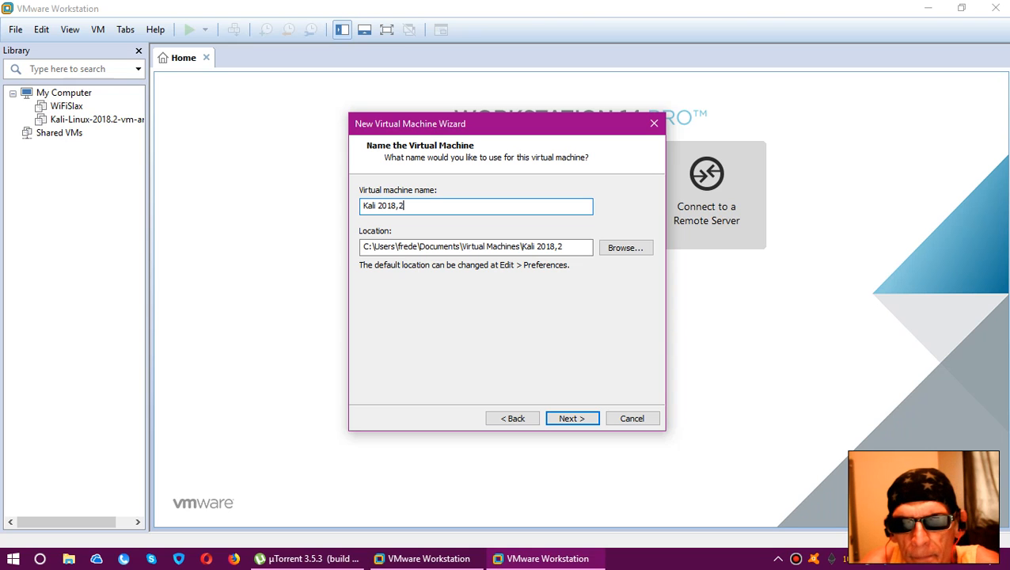
pyautogui.press('Return')
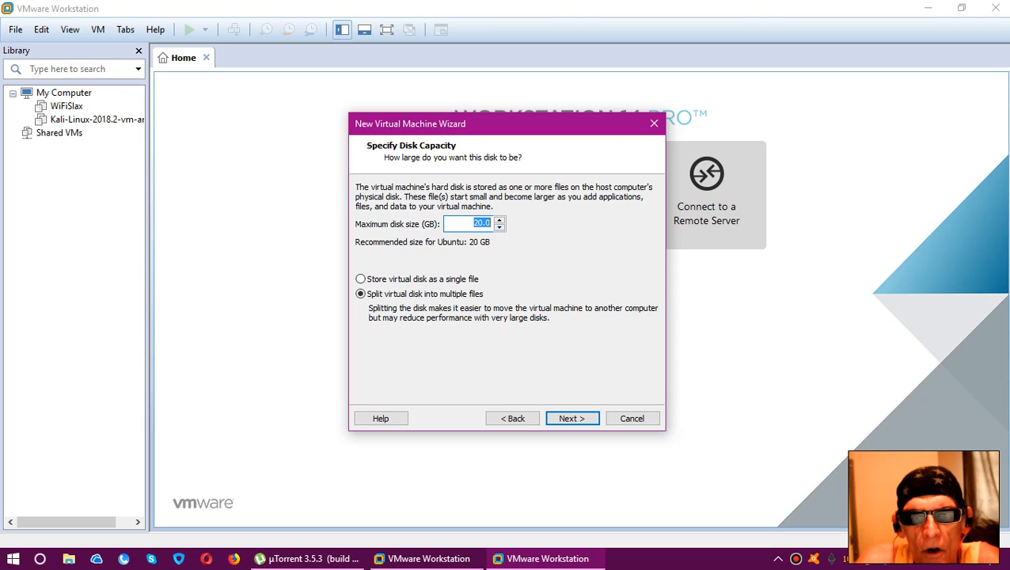
# Set the maximum disk size to 30 GB and store the virtual disk as a single file
pyautogui.click(500, 220)
pyautogui.click(499, 220)
pyautogui.click(499, 220)
pyautogui.click(499, 220)
pyautogui.click(499, 220)
pyautogui.click(500, 220)
pyautogui.click(500, 220)
pyautogui.click(499, 220)
pyautogui.click(500, 220)
pyautogui.click(499, 220)
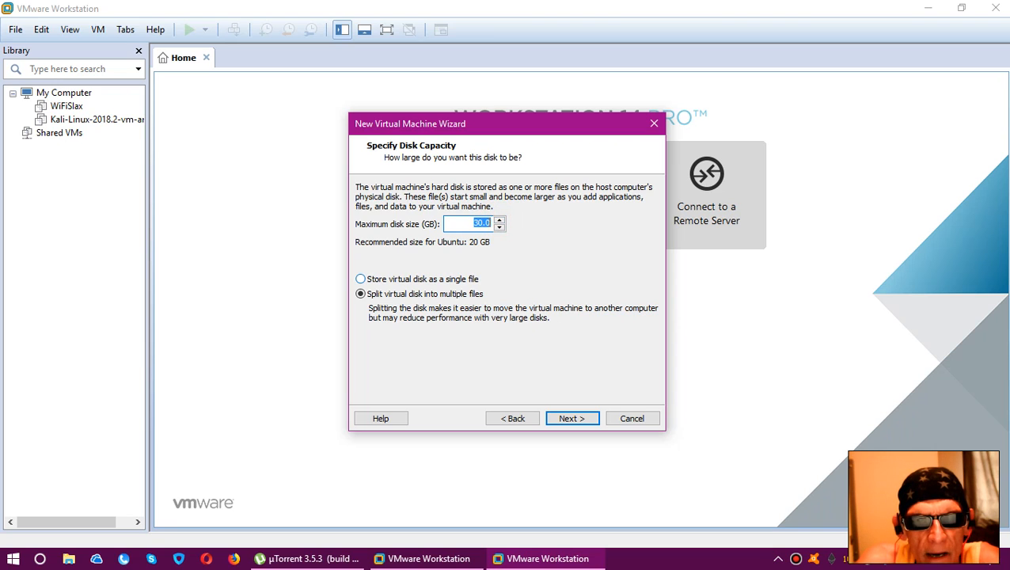
pyautogui.click(360, 278)
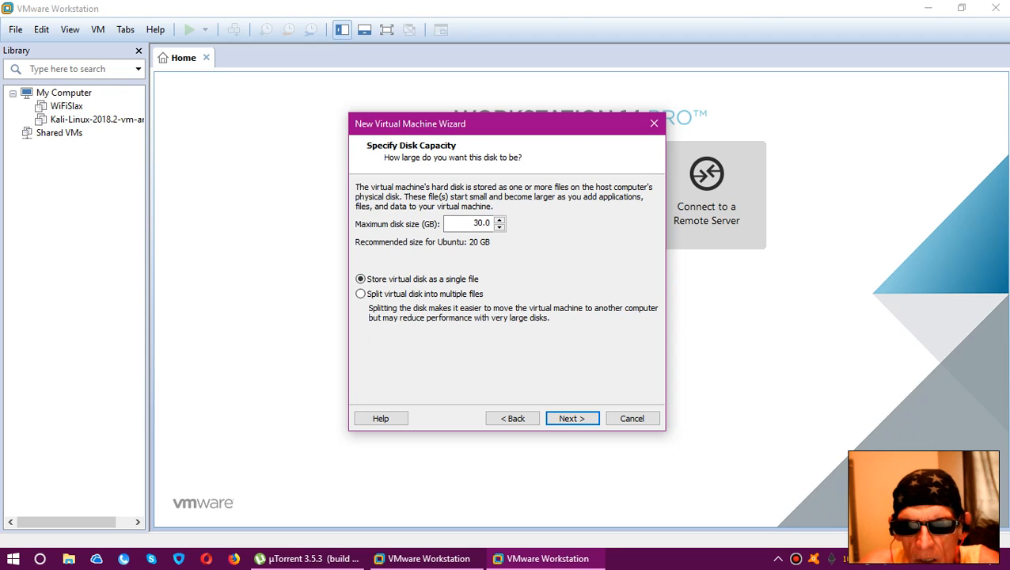
pyautogui.click(561, 417)
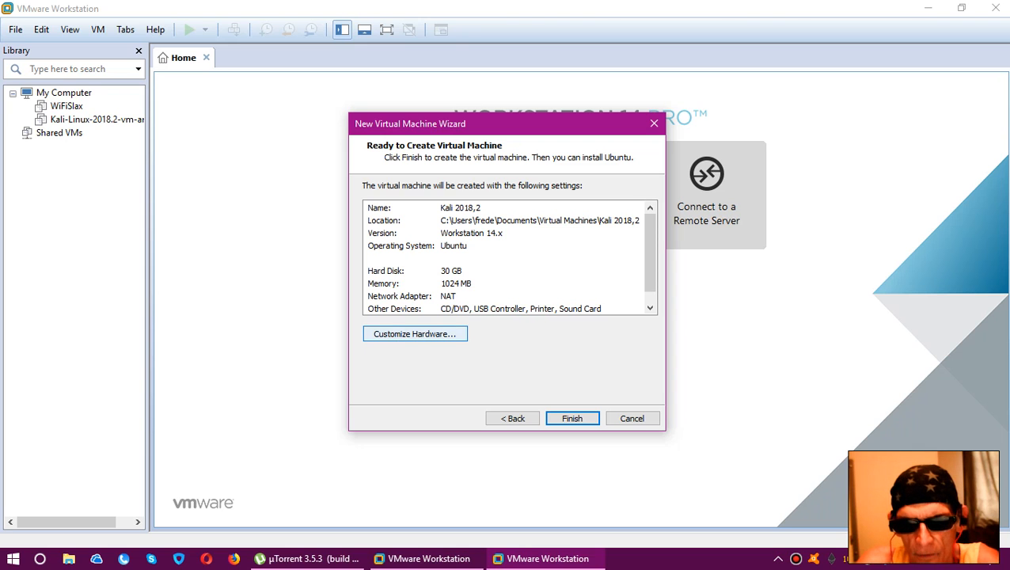
# Customize the virtual machine's hardware with 2048 MB of memory and 2 processors
pyautogui.click(414, 333)
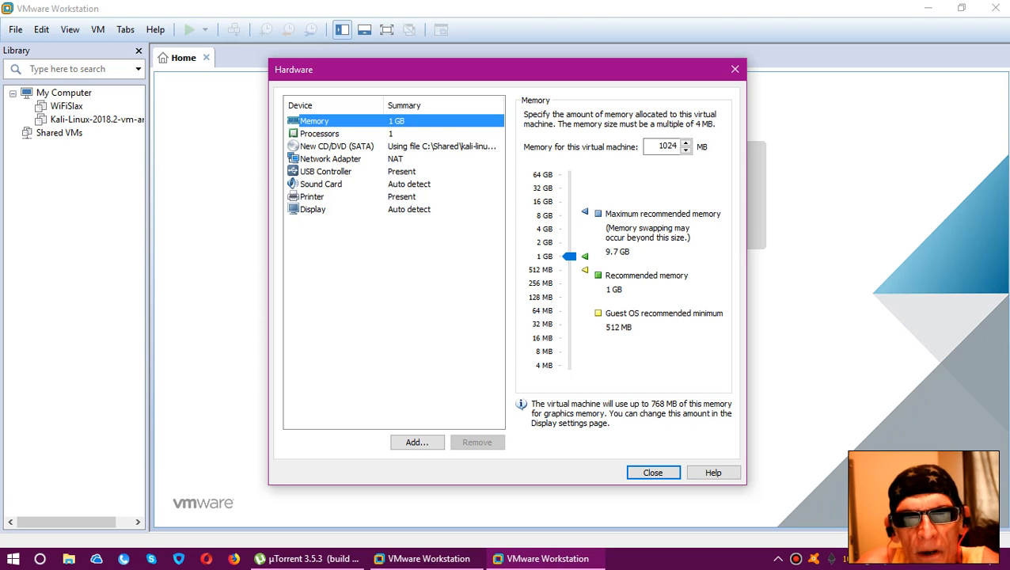
pyautogui.click(569, 255)
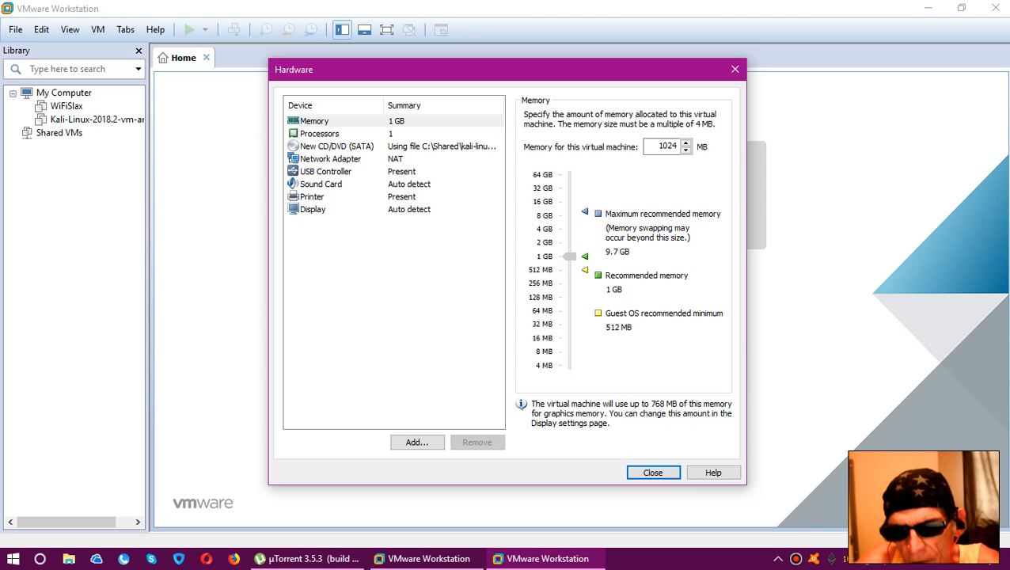
pyautogui.moveTo(569, 255); pyautogui.dragTo(569, 242)
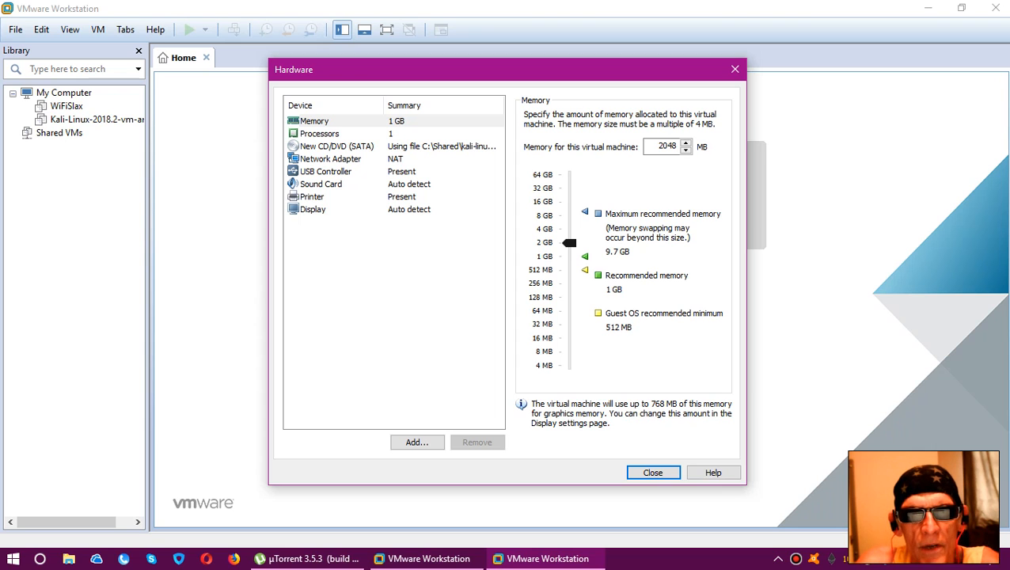
pyautogui.click(401, 133)
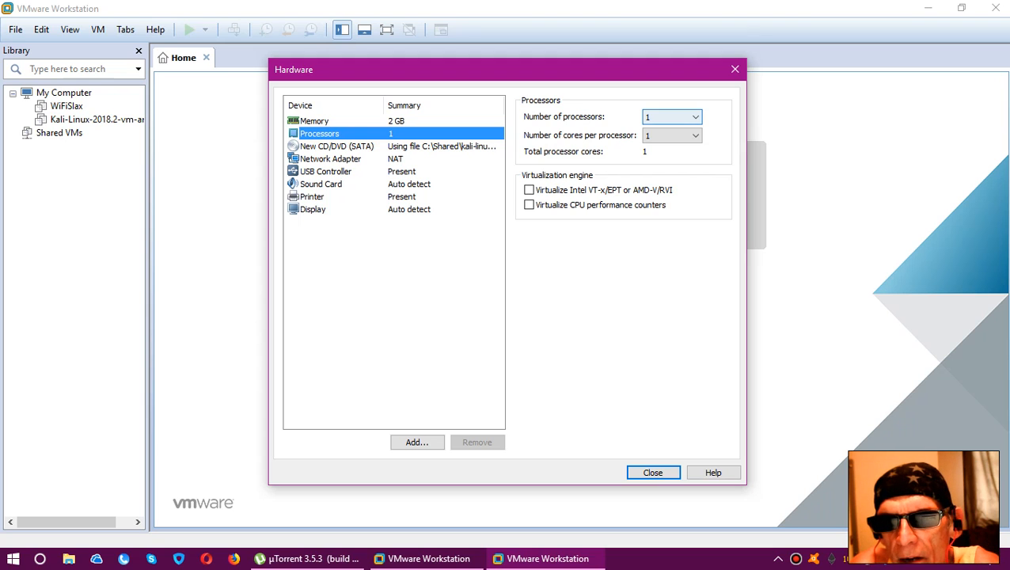
pyautogui.click(689, 116)
pyautogui.click(677, 138)
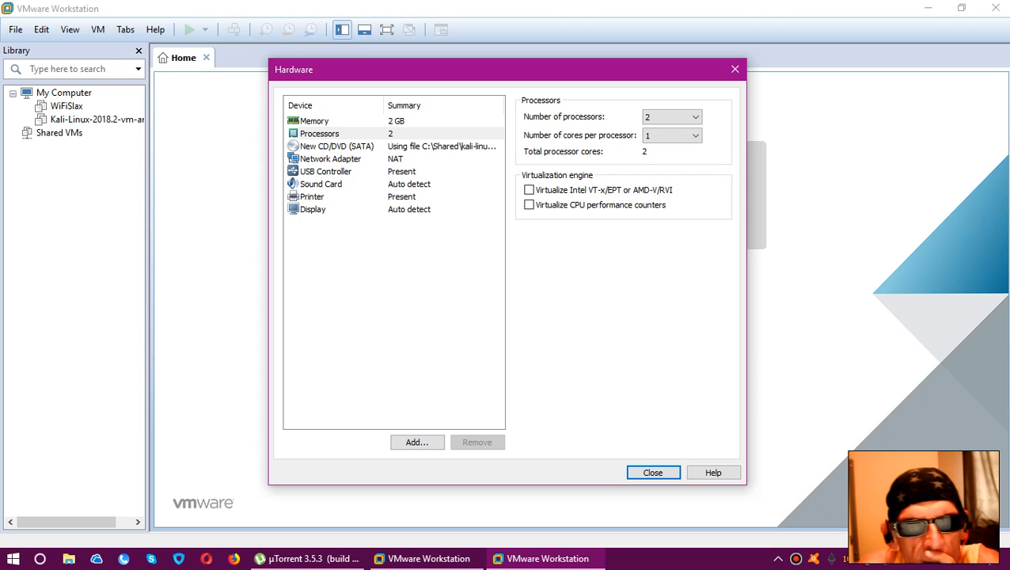
# Switch the USB controller's compatibility to USB 3.0 and back to USB 2.0
pyautogui.click(405, 170)
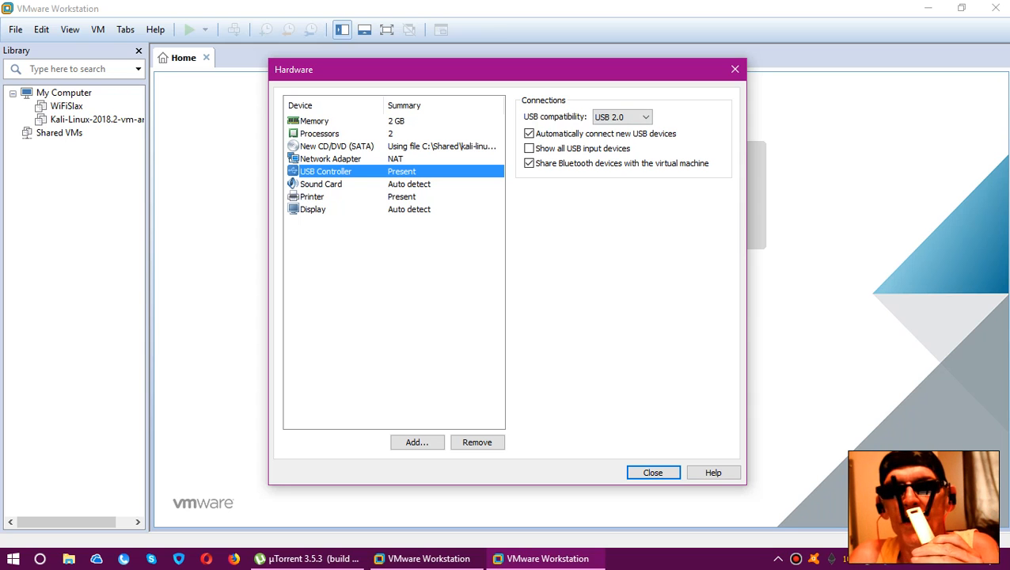
pyautogui.click(646, 116)
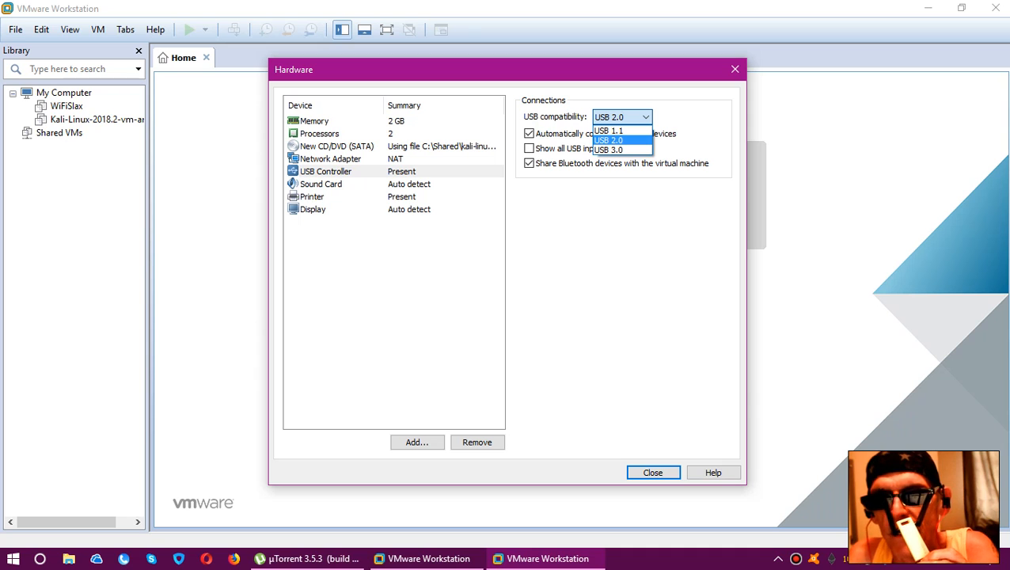
pyautogui.click(633, 149)
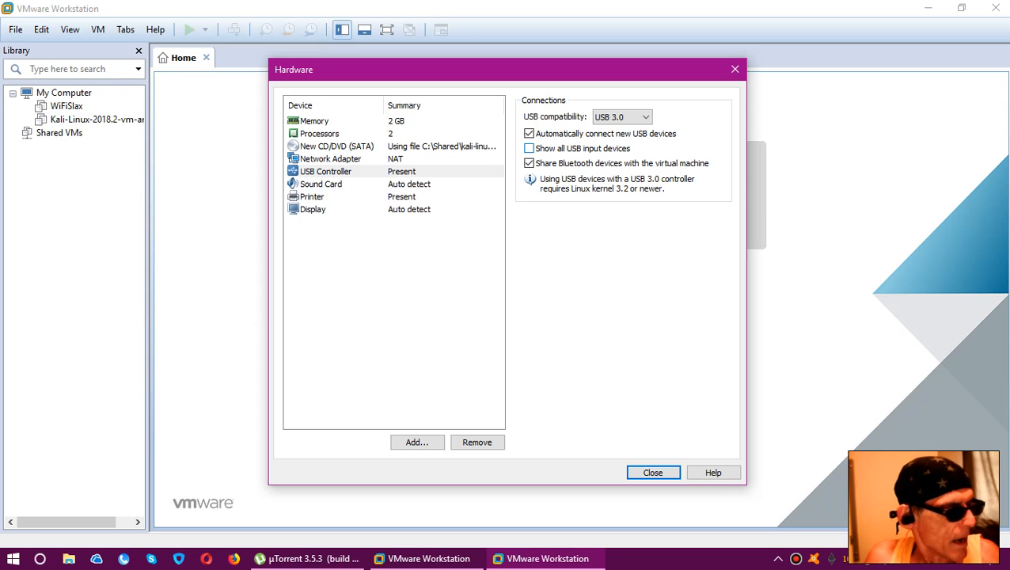
pyautogui.click(643, 117)
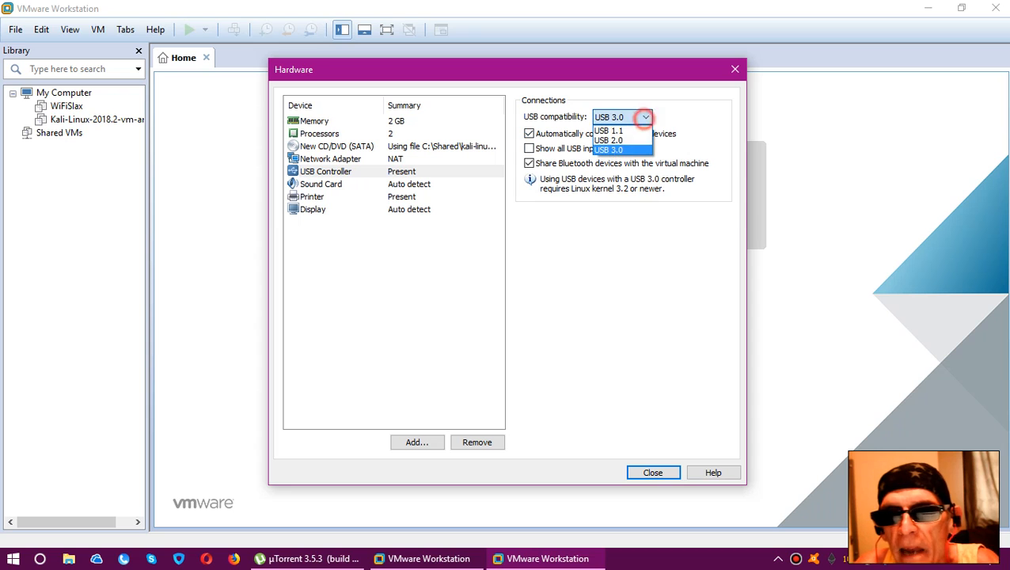
pyautogui.click(637, 140)
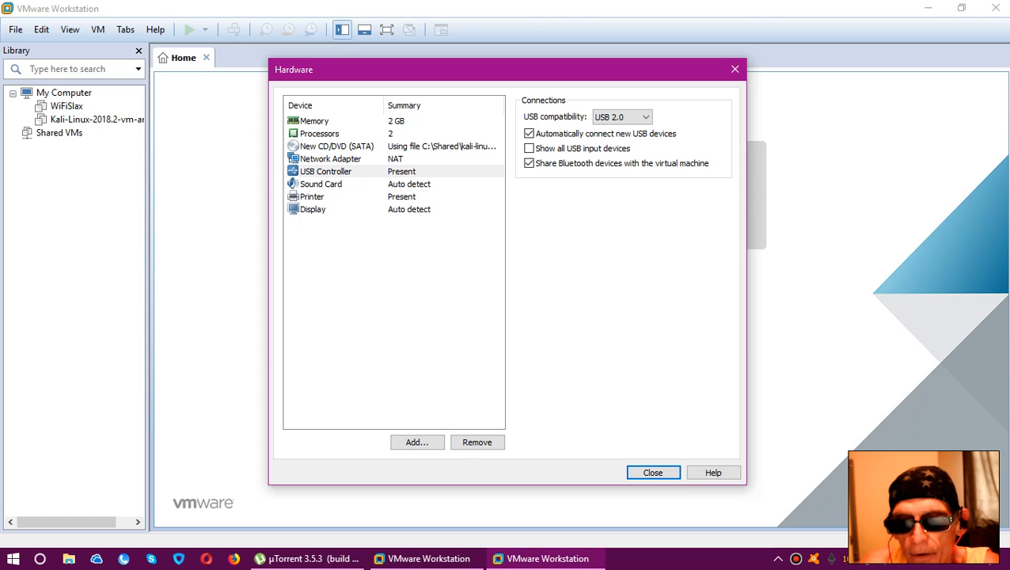
# Close the hardware settings and finish the wizard to create the virtual machine
pyautogui.click(653, 473)
pyautogui.click(552, 418)
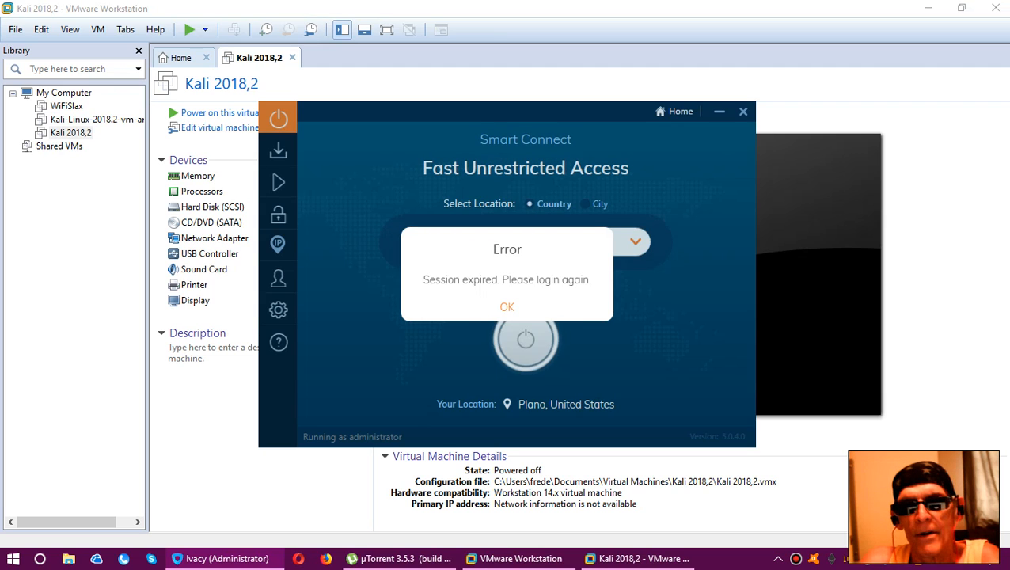
# Dismiss the session error in the Ivacy window and quit Ivacy
pyautogui.click(502, 303)
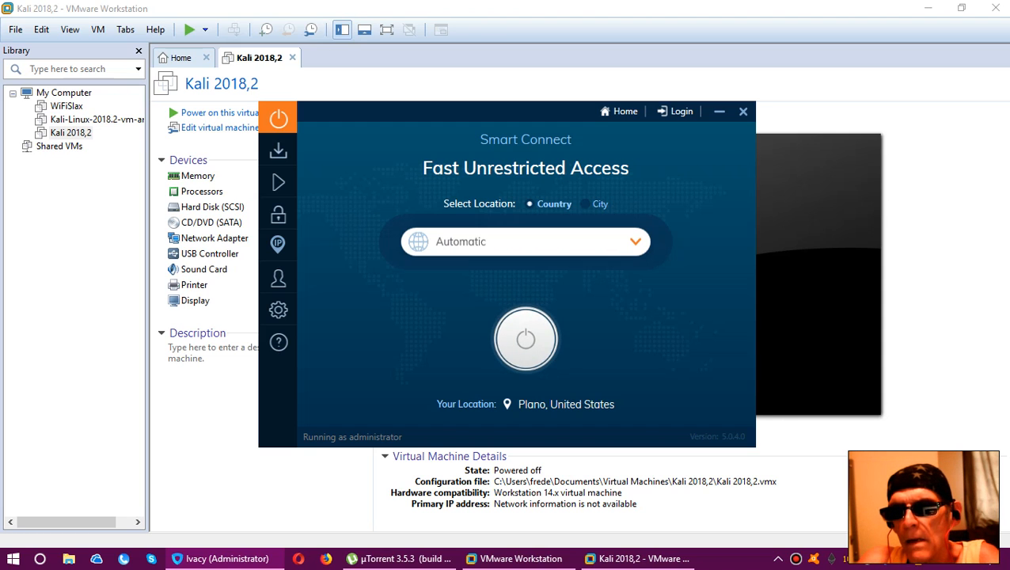
pyautogui.click(743, 111)
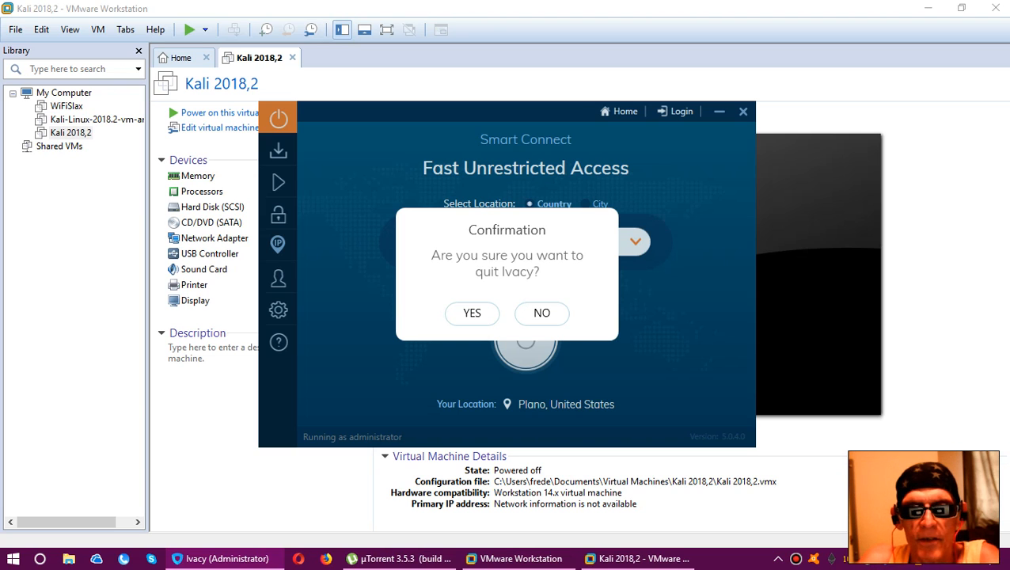
pyautogui.click(467, 313)
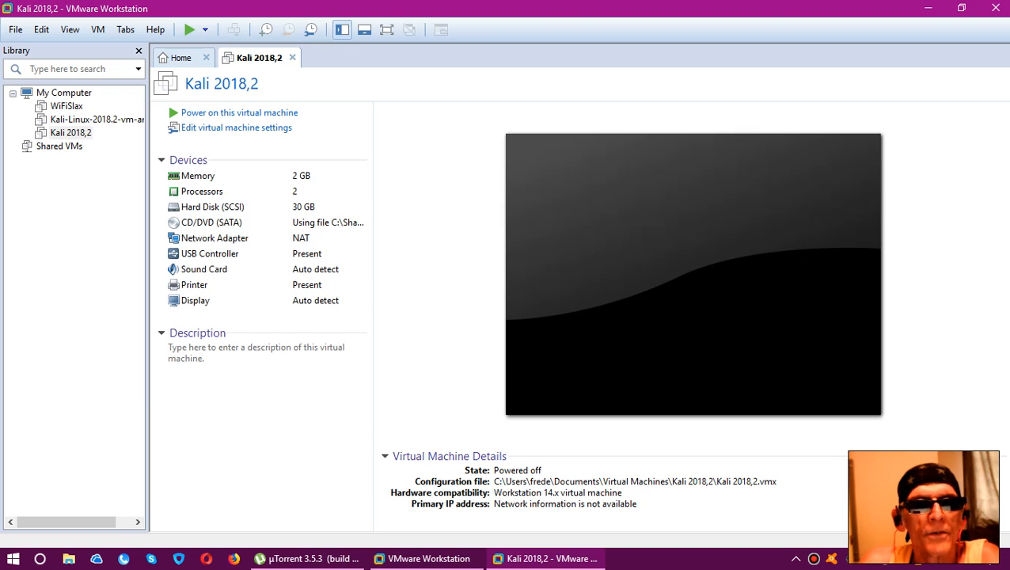
# Power on the Kali 2018,2 virtual machine and exit µTorrent on the host
pyautogui.click(236, 114)
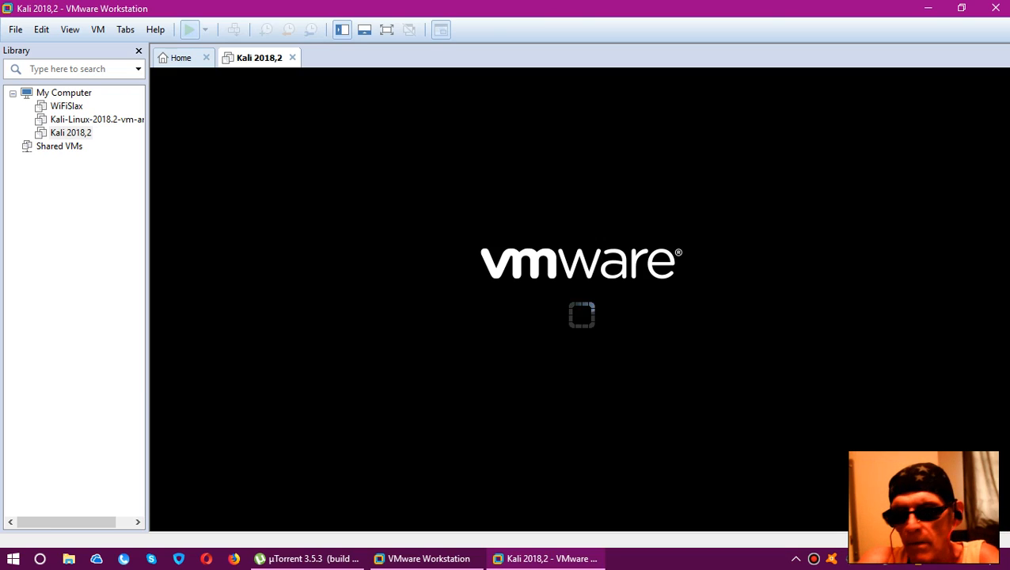
pyautogui.rightClick(885, 559)
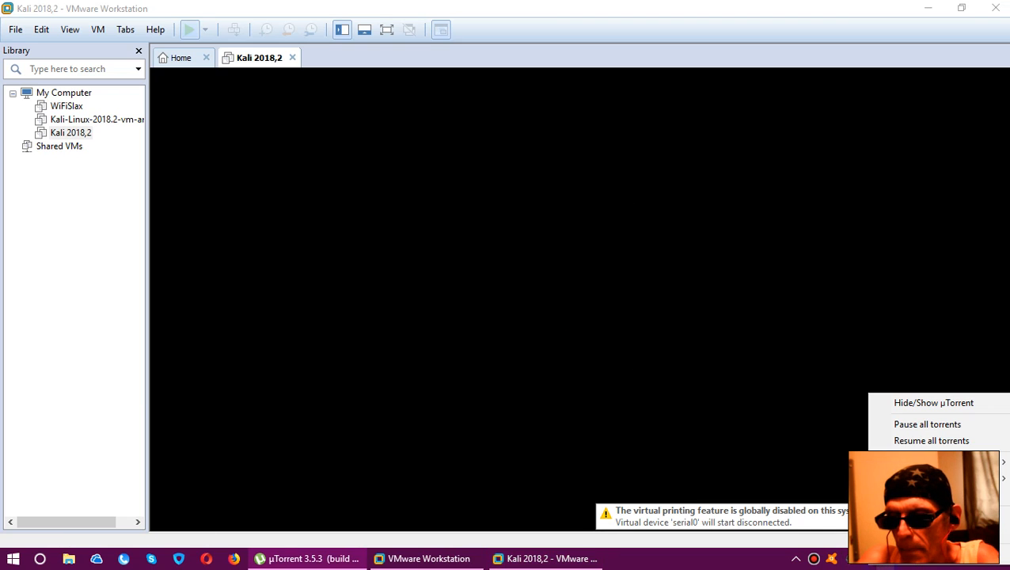
pyautogui.click(894, 548)
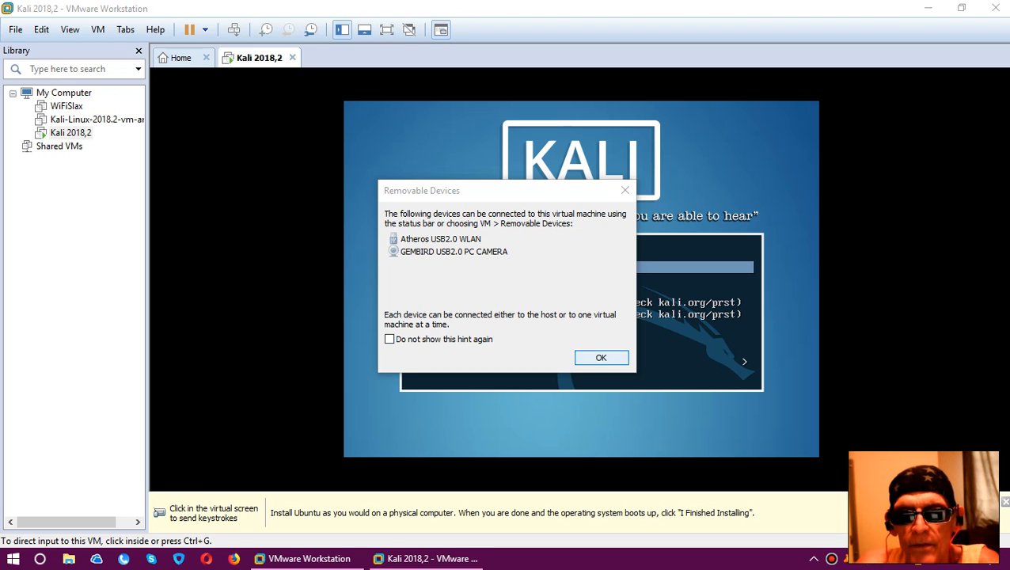
# Dismiss the removable devices hint and start the Graphical install from the Kali boot menu
pyautogui.click(601, 358)
pyautogui.click(601, 358)
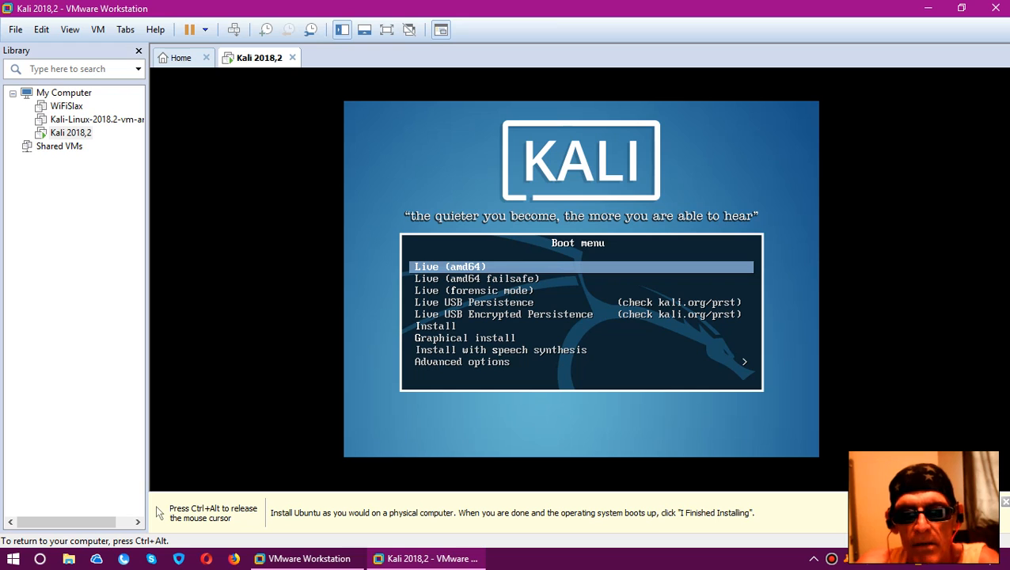
pyautogui.press('Down')
pyautogui.press('Down')
pyautogui.press('Down')
pyautogui.press('Down')
pyautogui.press('Down')
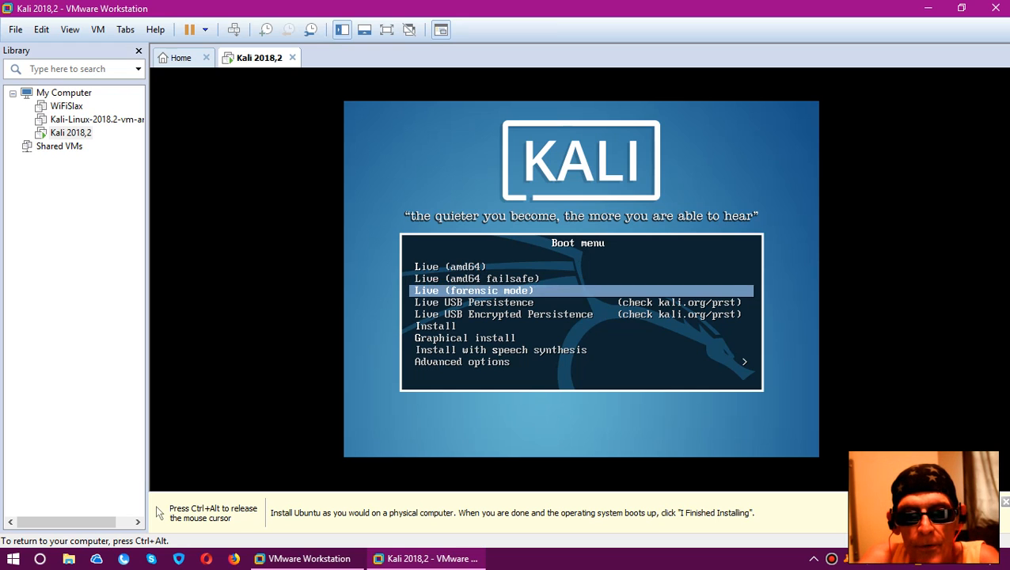
pyautogui.press('Down')
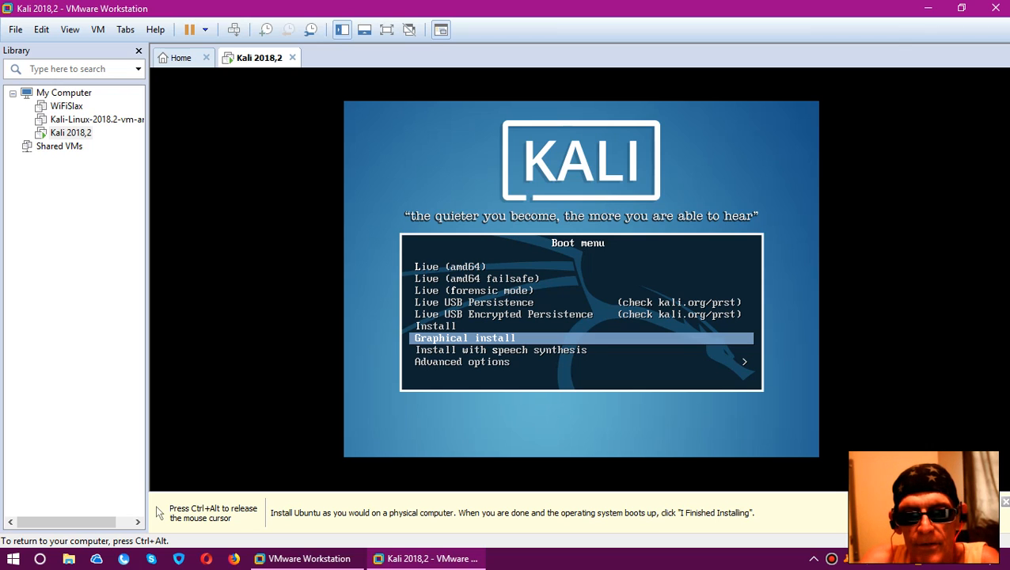
pyautogui.press('Return')
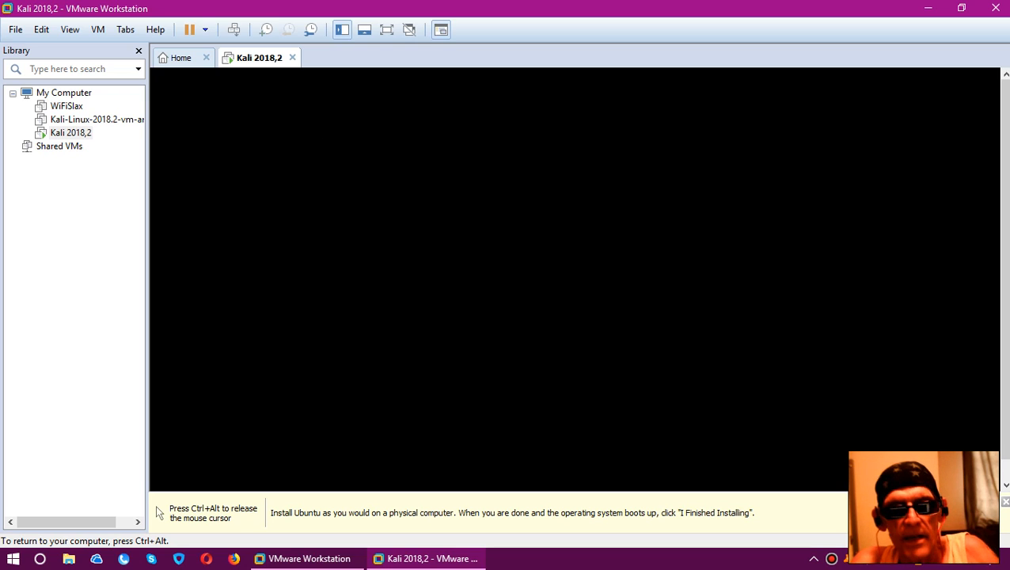
# Show the virtual machine in full screen and accept English, United States and the American English keymap in the installer
pyautogui.hotkey('ctrl', 'alt')
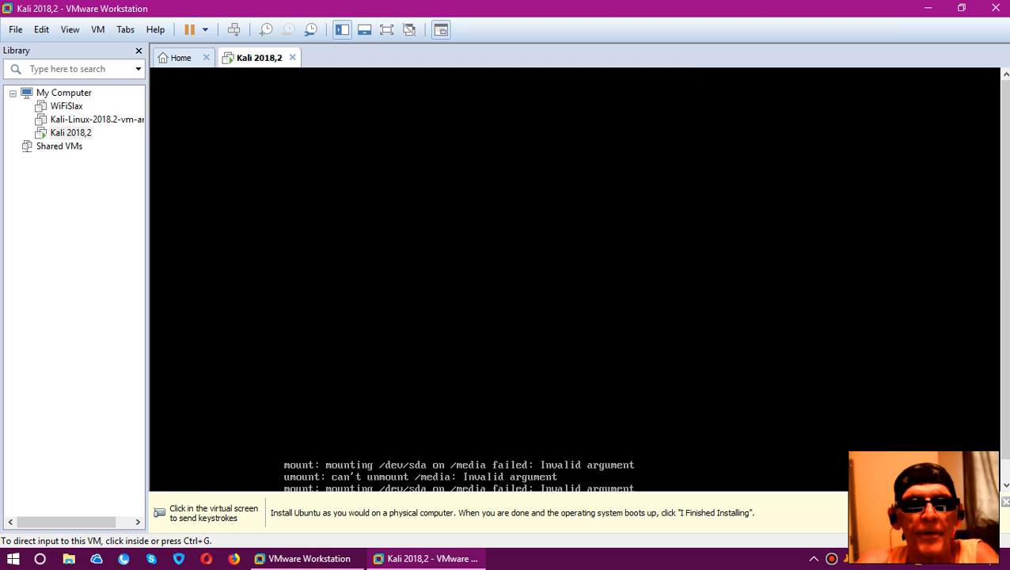
pyautogui.hotkey('ctrl', 'alt', 'Return')
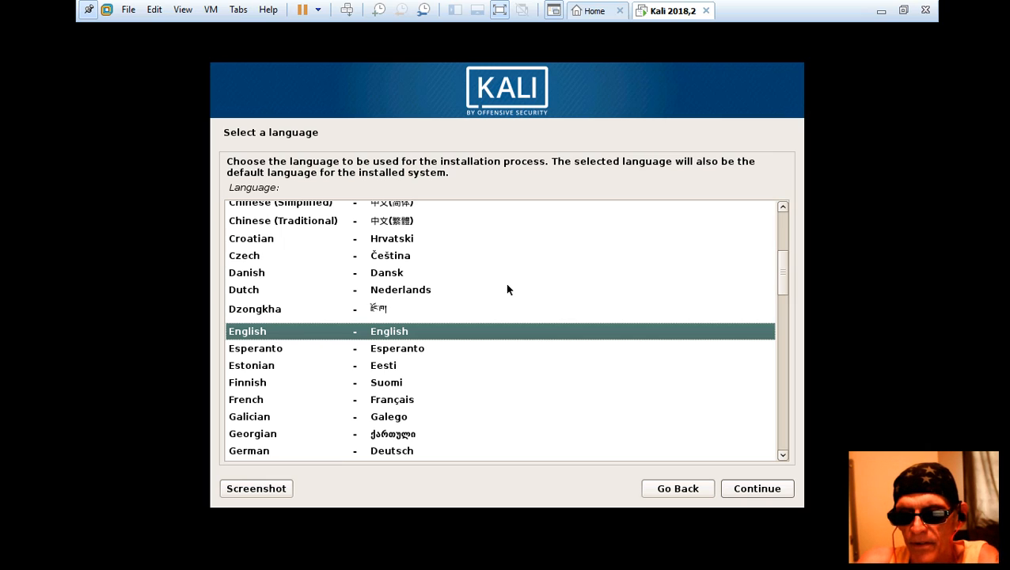
pyautogui.click(765, 490)
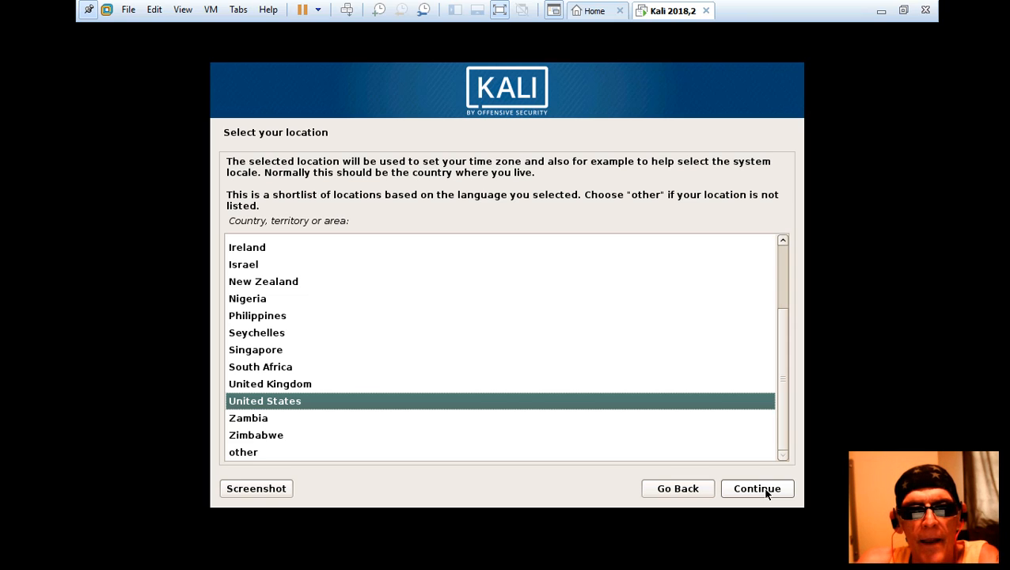
pyautogui.click(766, 491)
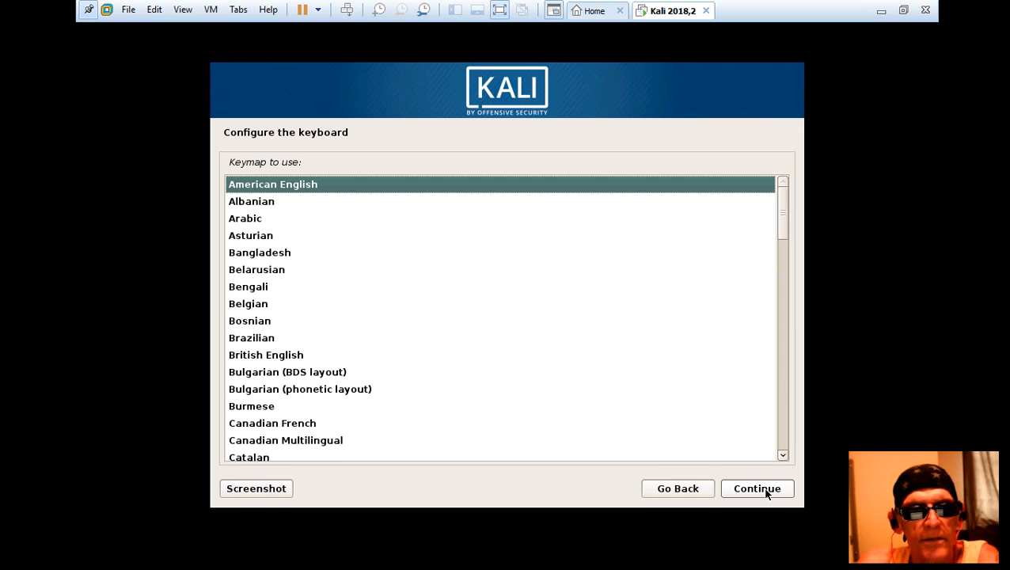
pyautogui.click(764, 490)
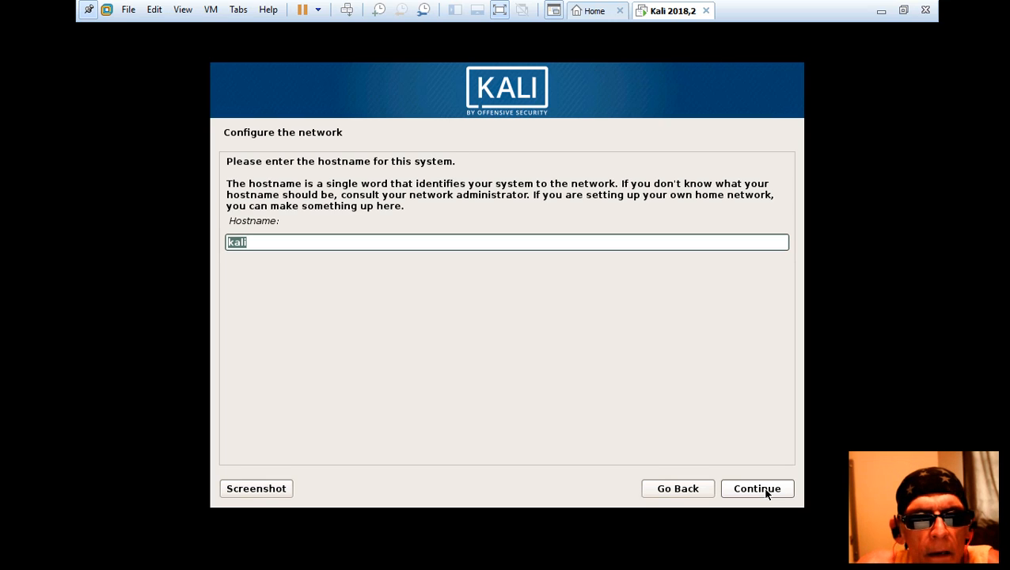
# Set the system's hostname to PT and continue with the domain name left blank
pyautogui.press('BackSpace')
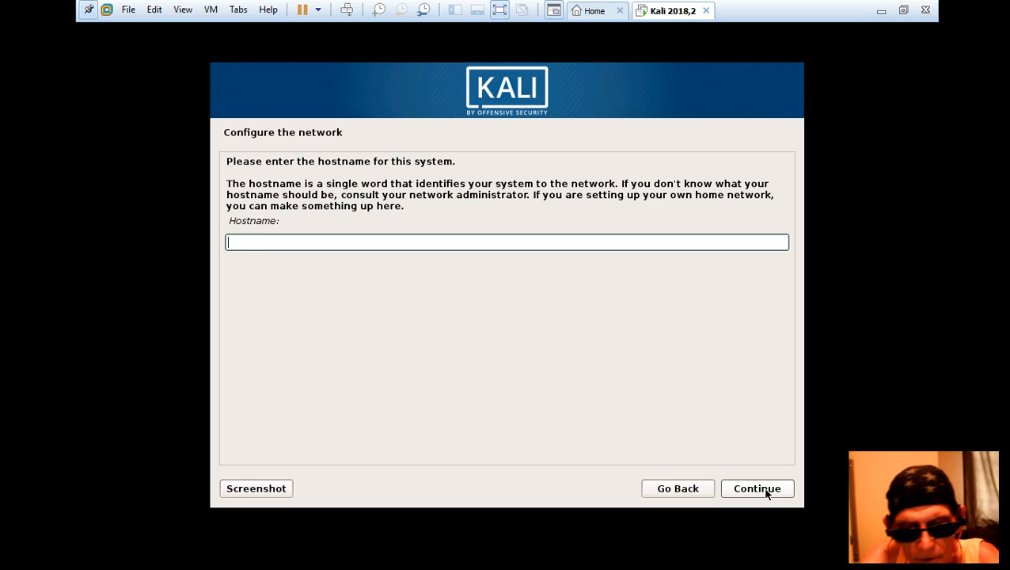
pyautogui.write('PT')
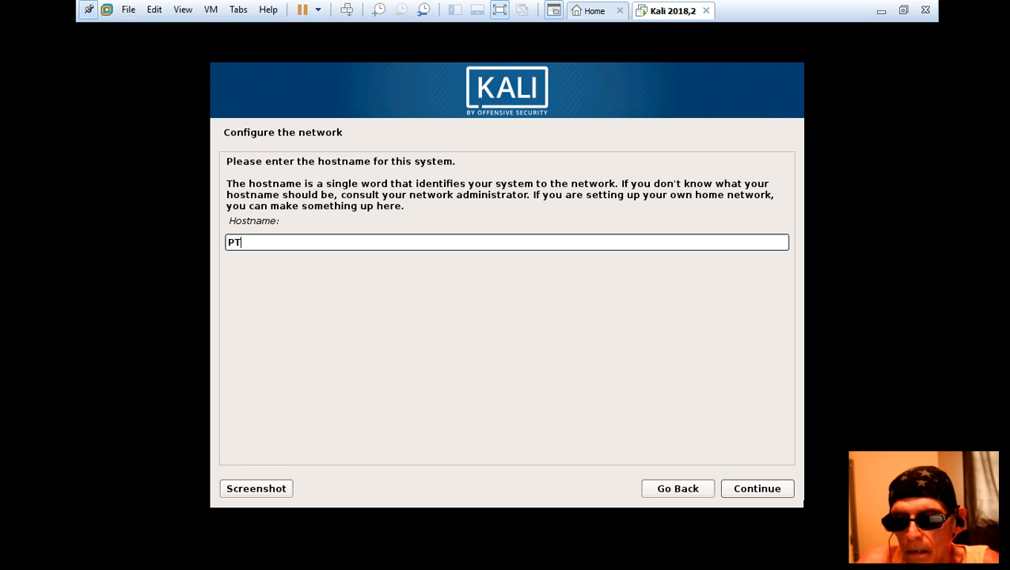
pyautogui.click(755, 488)
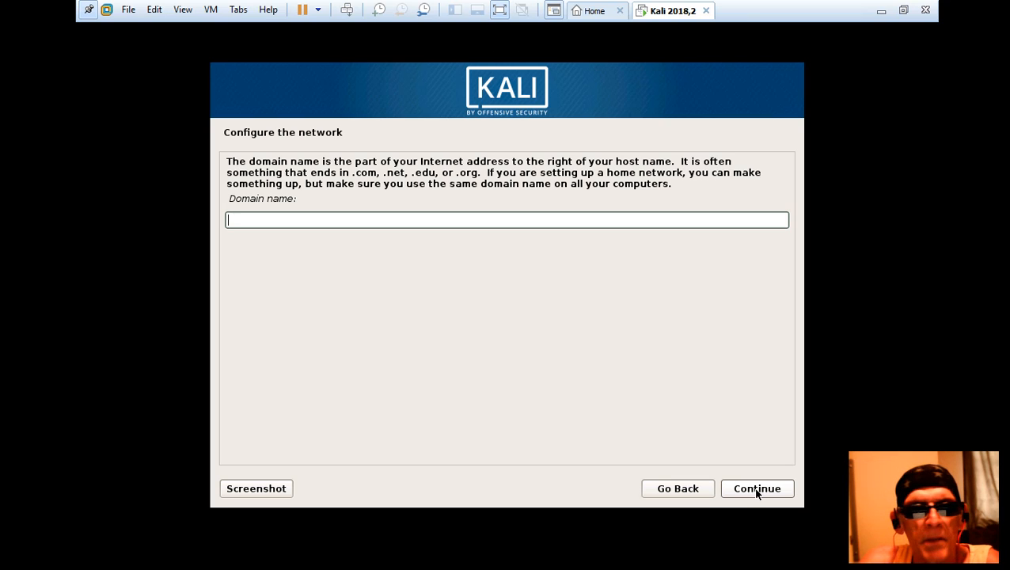
pyautogui.click(757, 488)
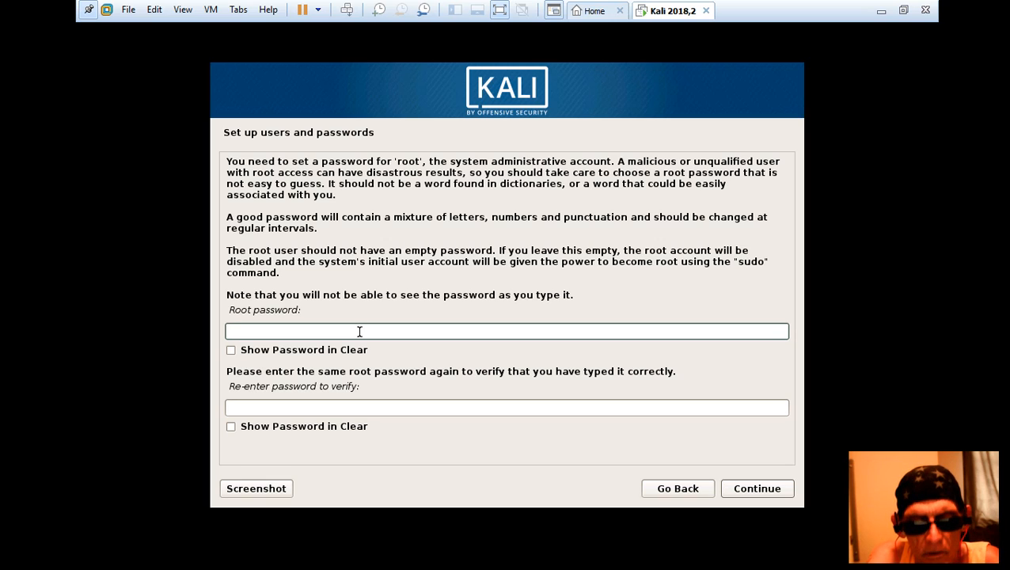
# Enter the root password, repeat it in the verification field and continue
pyautogui.write('toor')
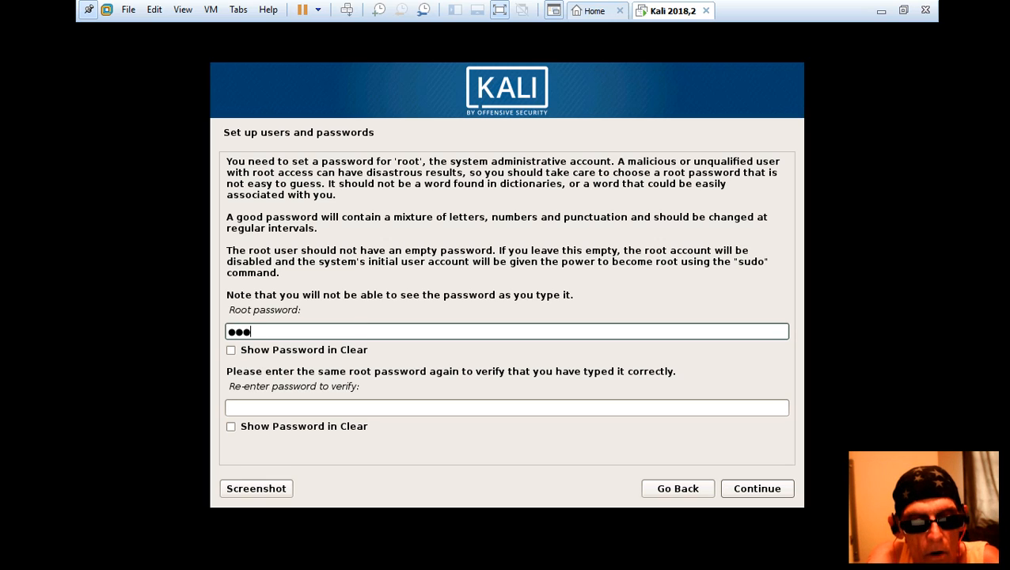
pyautogui.click(282, 408)
pyautogui.write('toor')
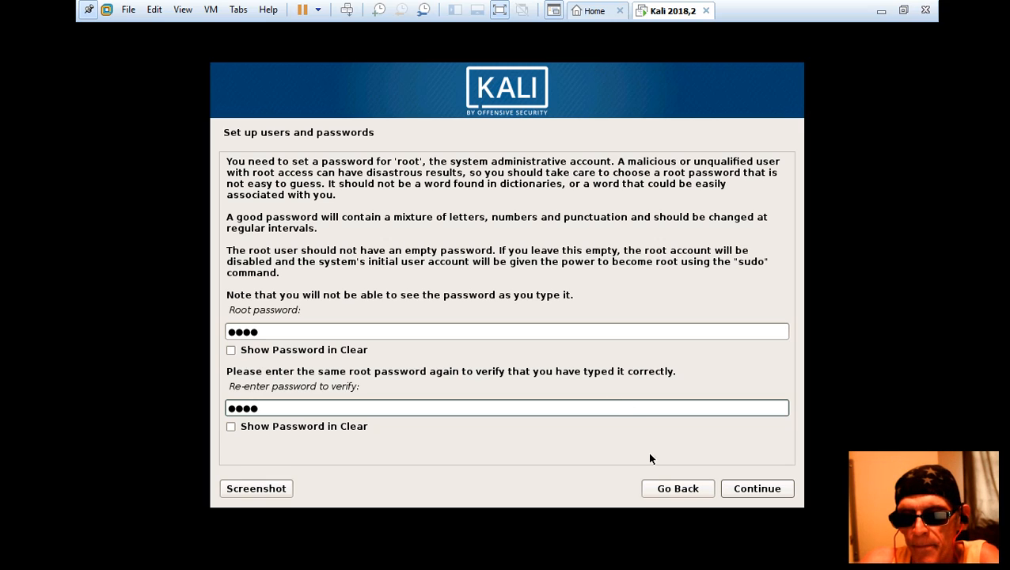
pyautogui.click(782, 490)
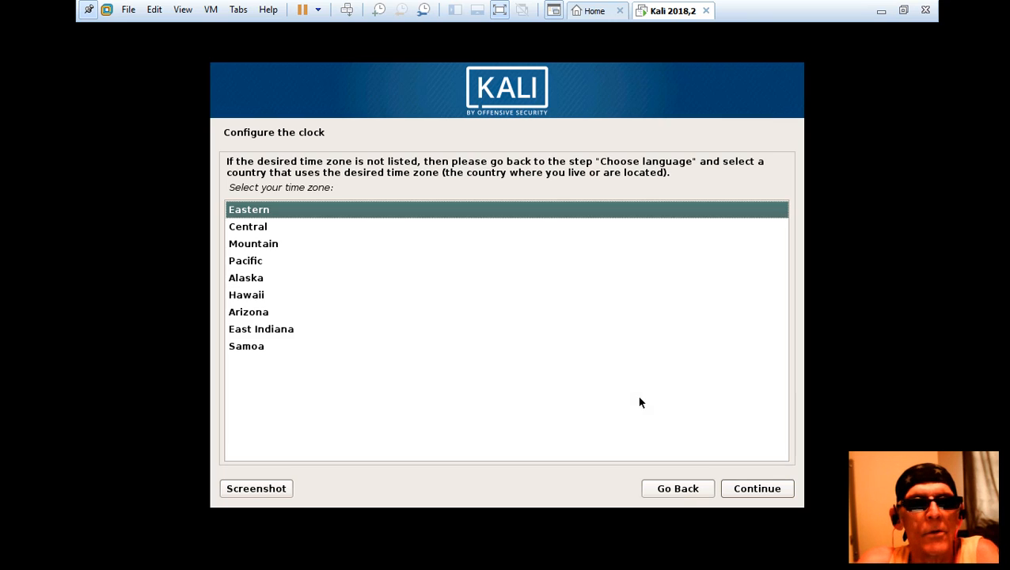
# Set the installer's time zone to Central and continue to disk partitioning
pyautogui.click(240, 229)
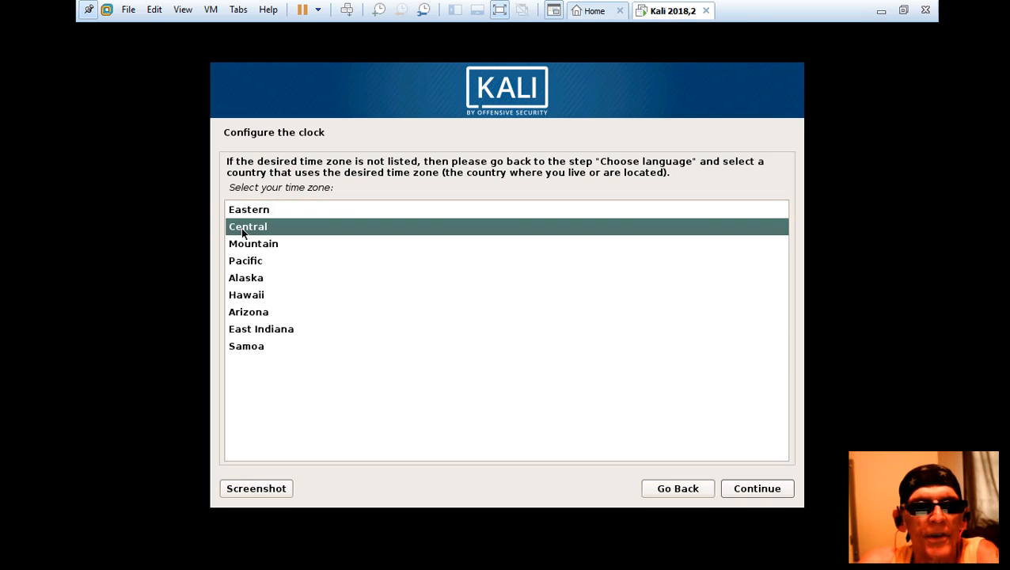
pyautogui.click(762, 494)
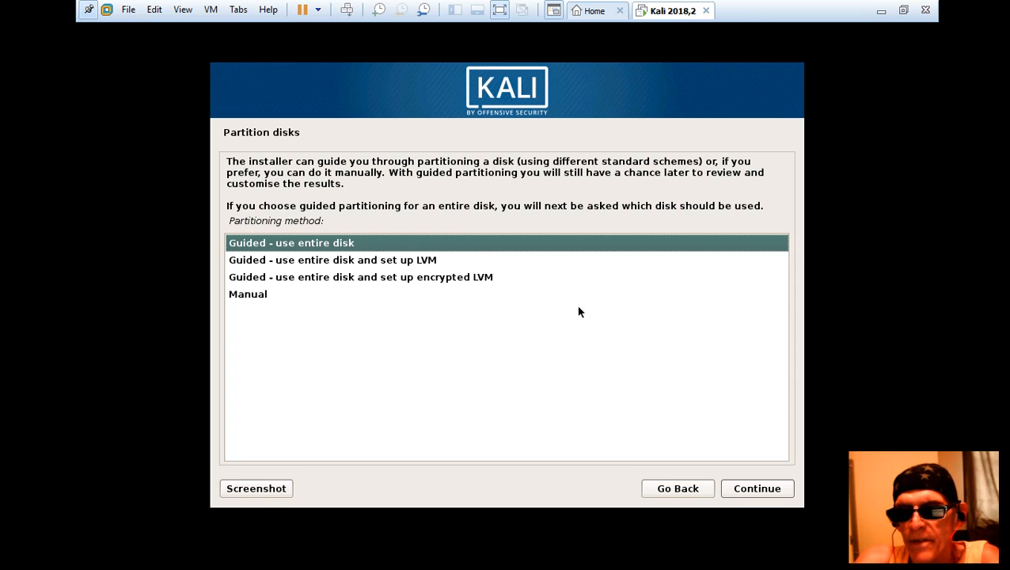
# Partition the entire SCSI31 (sda) disk with the guided method, all files in one partition, and confirm writing the changes to disk
pyautogui.click(762, 491)
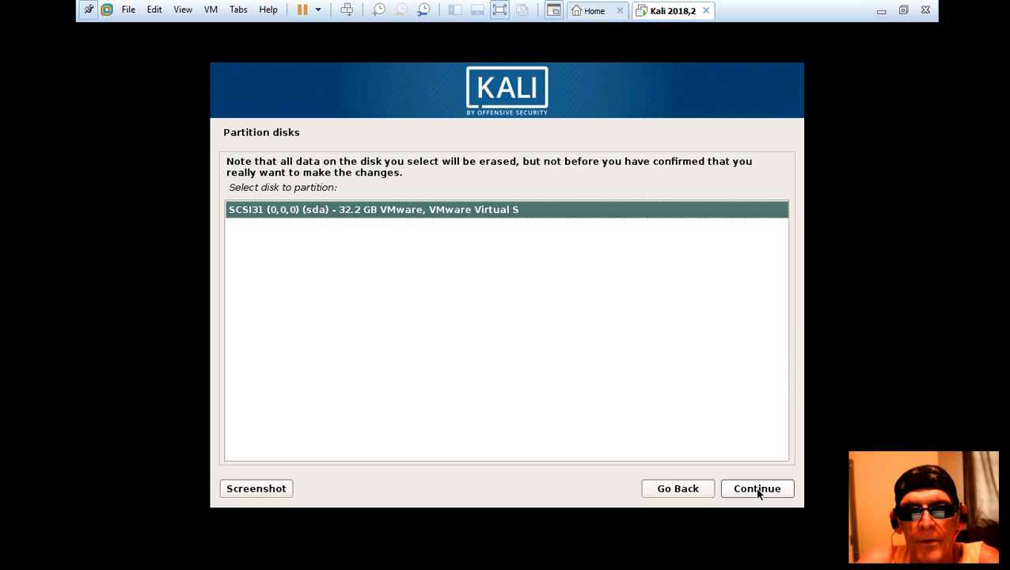
pyautogui.click(758, 490)
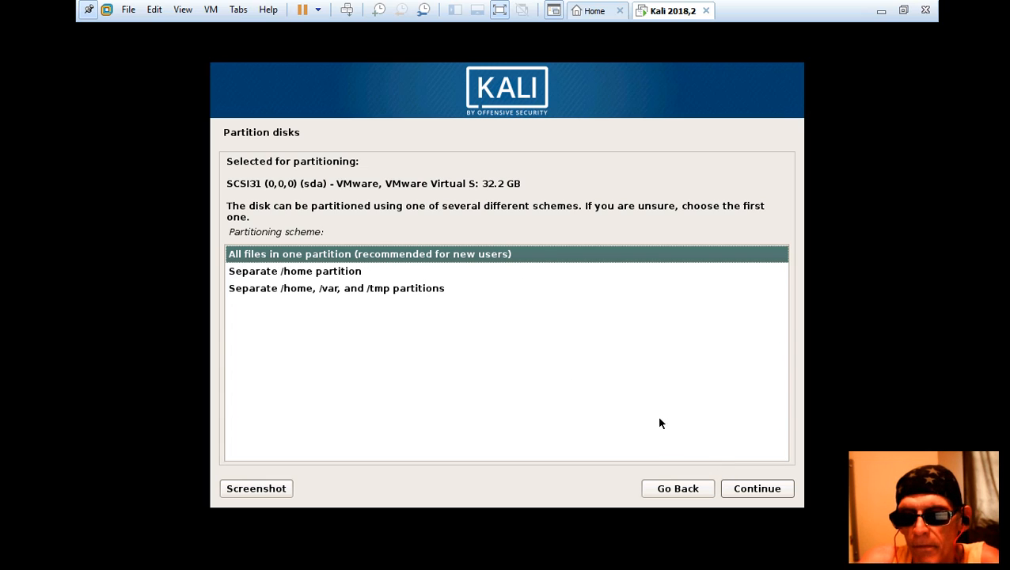
pyautogui.click(752, 492)
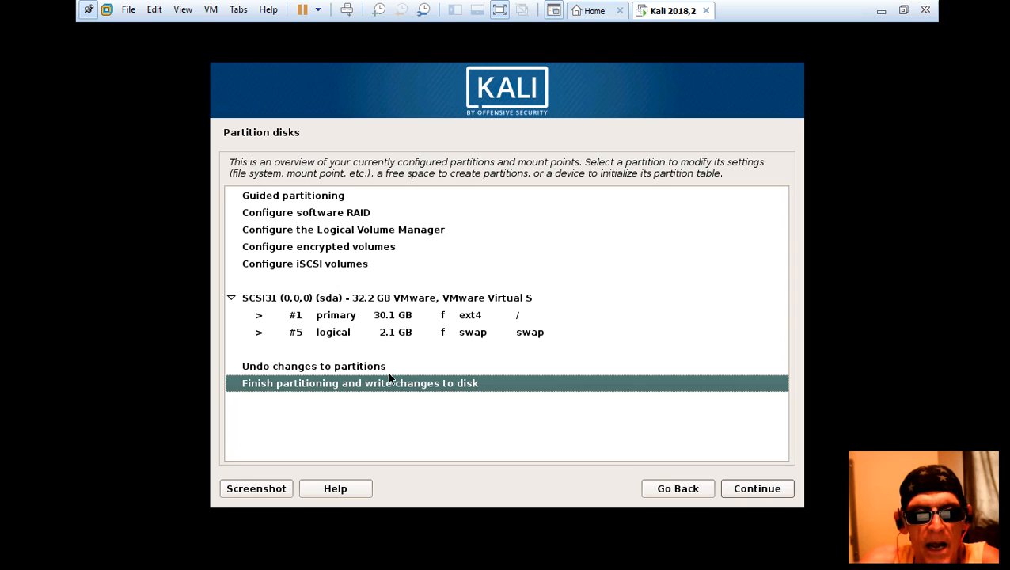
pyautogui.click(758, 489)
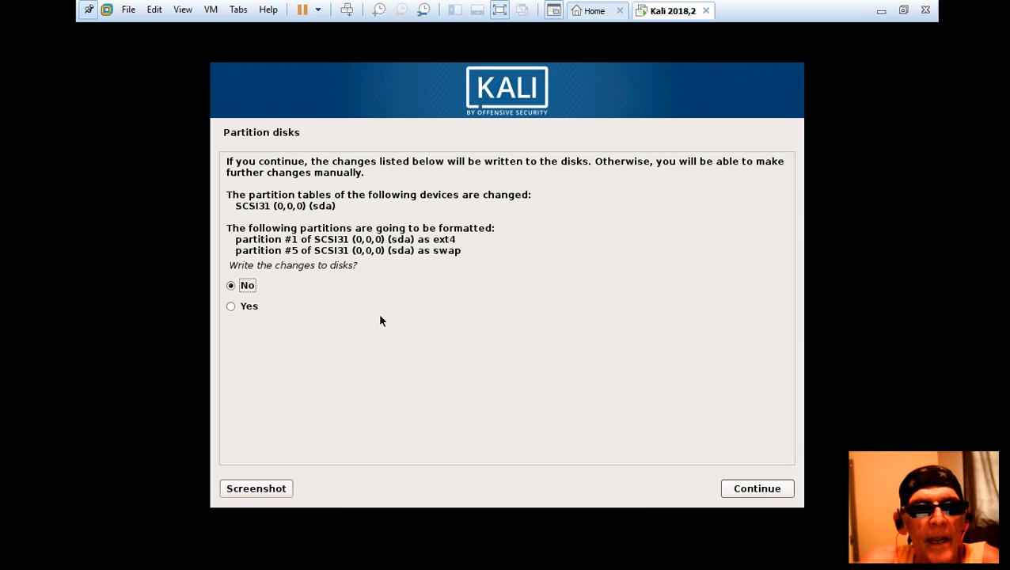
pyautogui.click(232, 307)
pyautogui.click(744, 491)
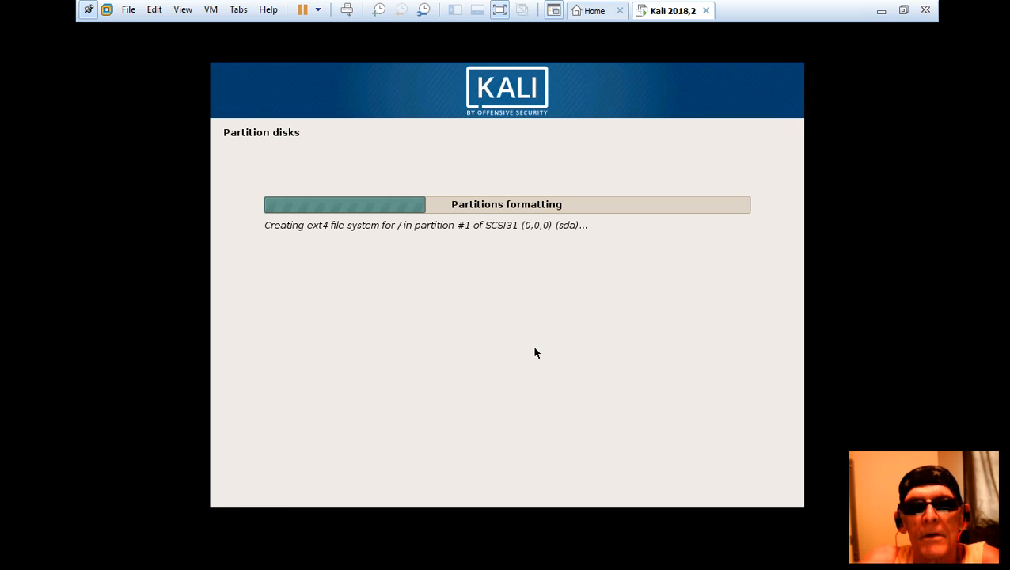